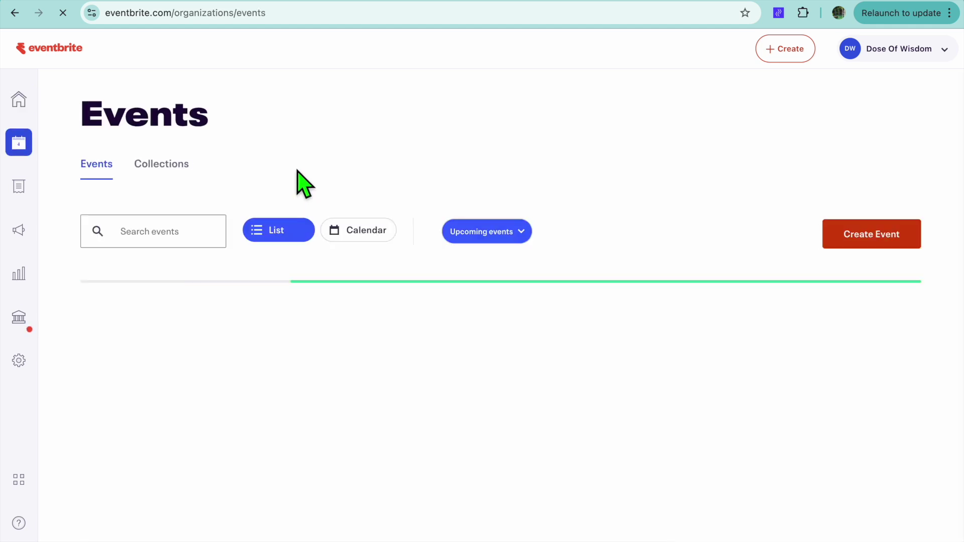
Create a new blank event using the 'Start from scratch' option.
click(879, 243)
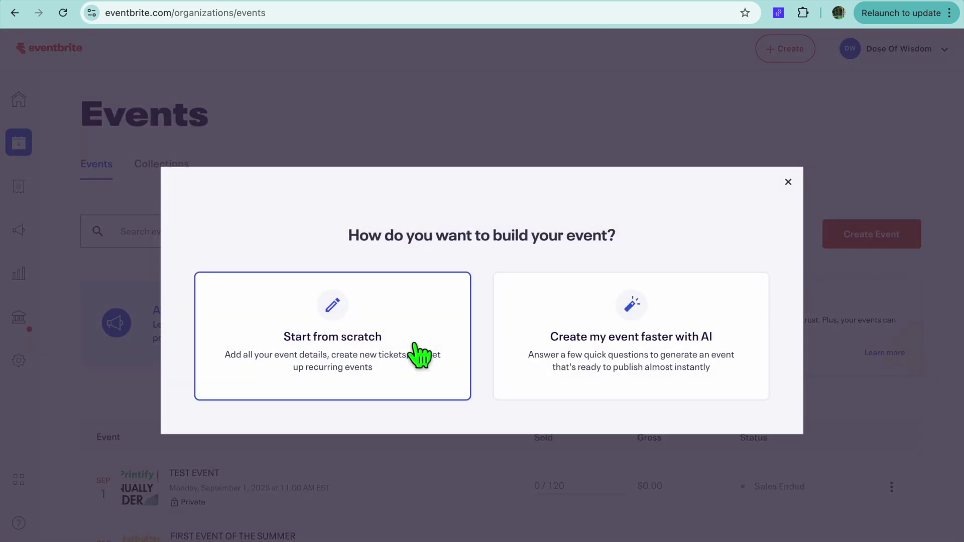
click(383, 332)
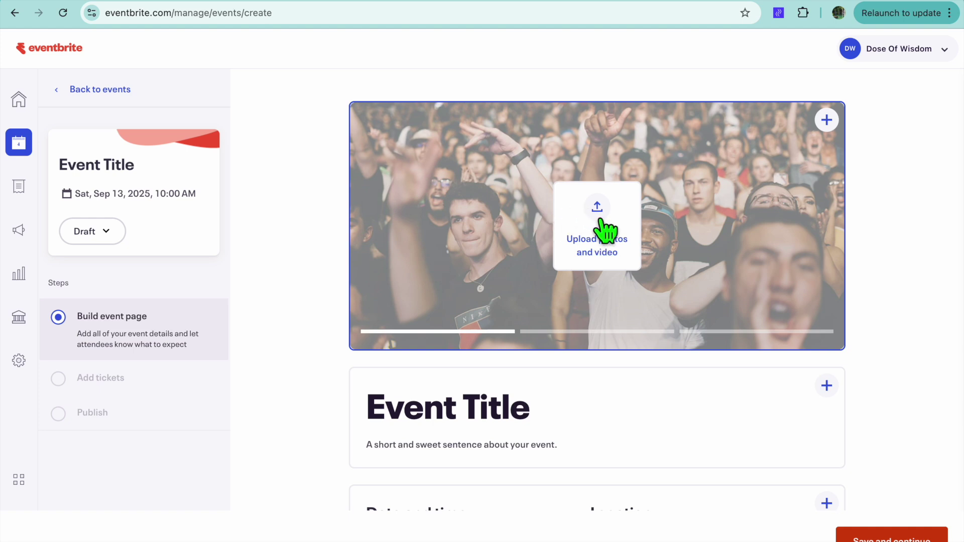
Upload the 'Share Unlisted Video' thumbnail PNG from Downloads as the cover, saving its focus point.
click(602, 221)
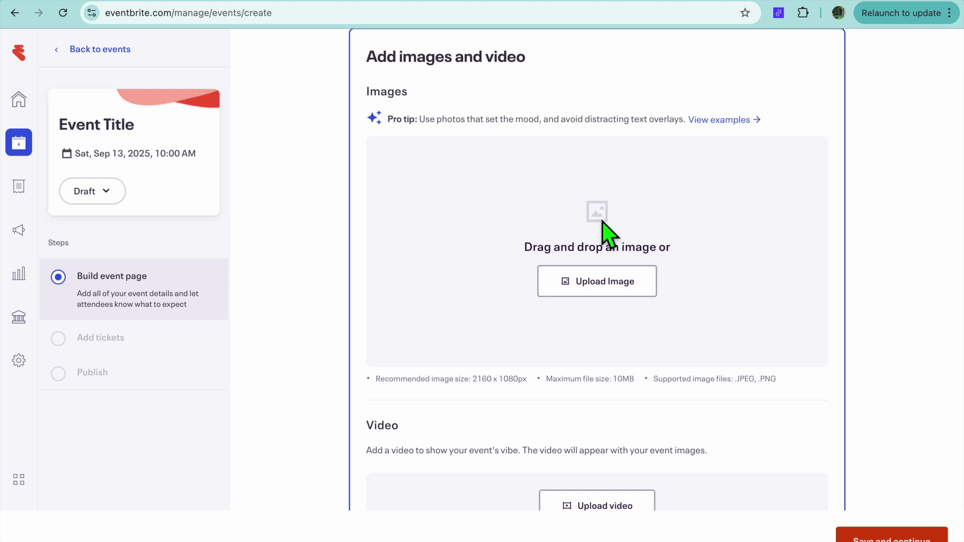
click(619, 301)
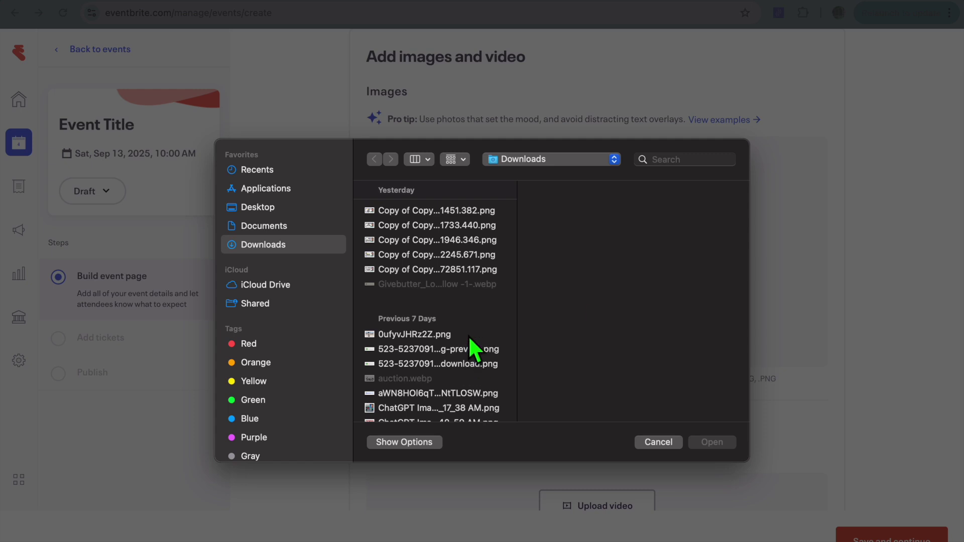
scroll(468, 347, down, 4)
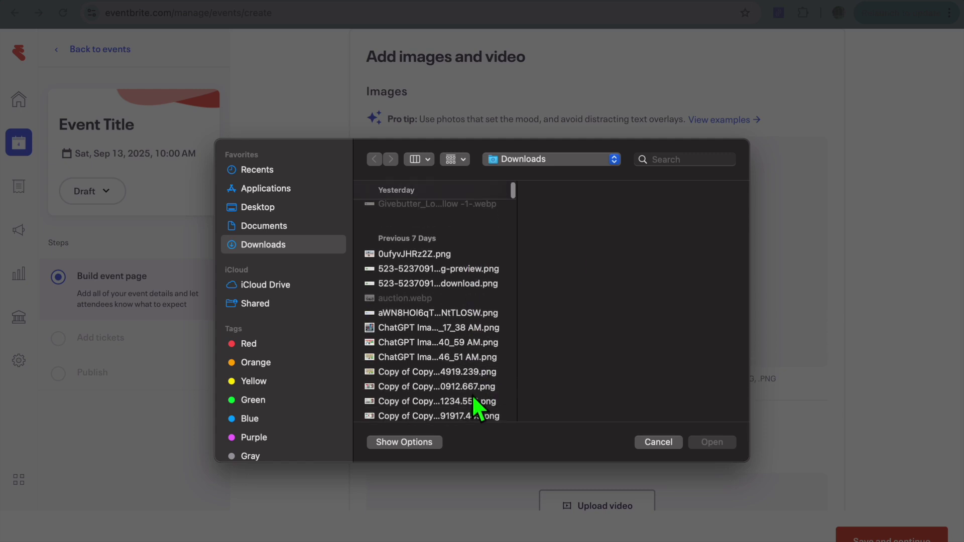
click(475, 389)
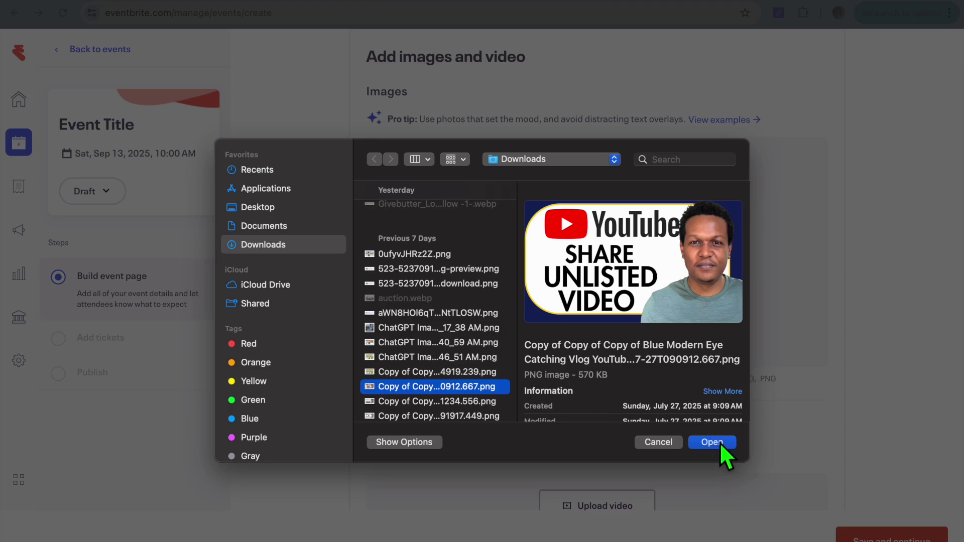
click(720, 441)
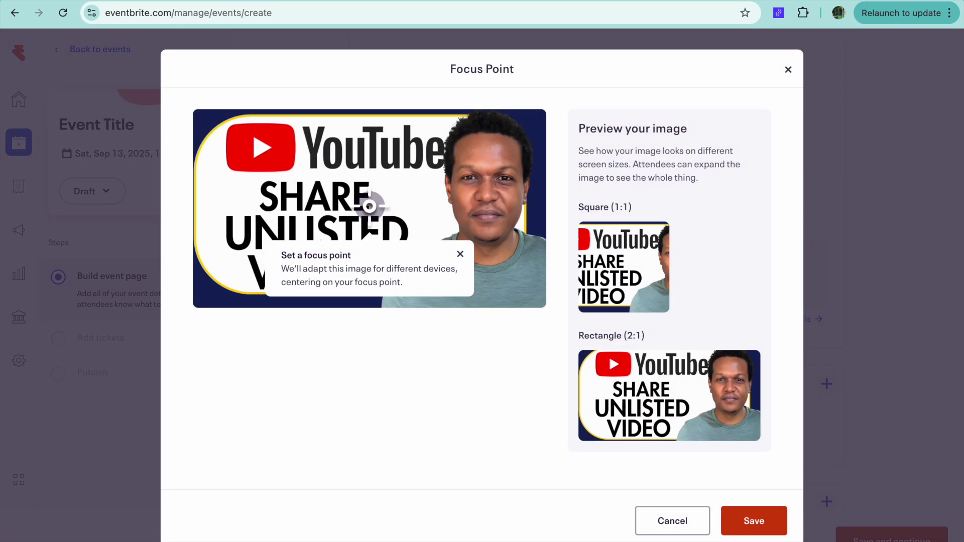
click(778, 522)
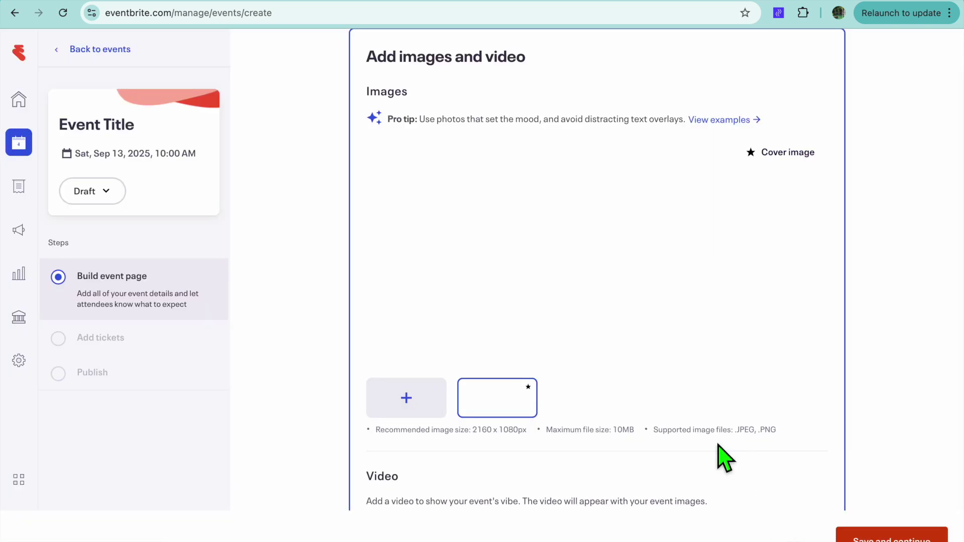
scroll(645, 407, down, 5)
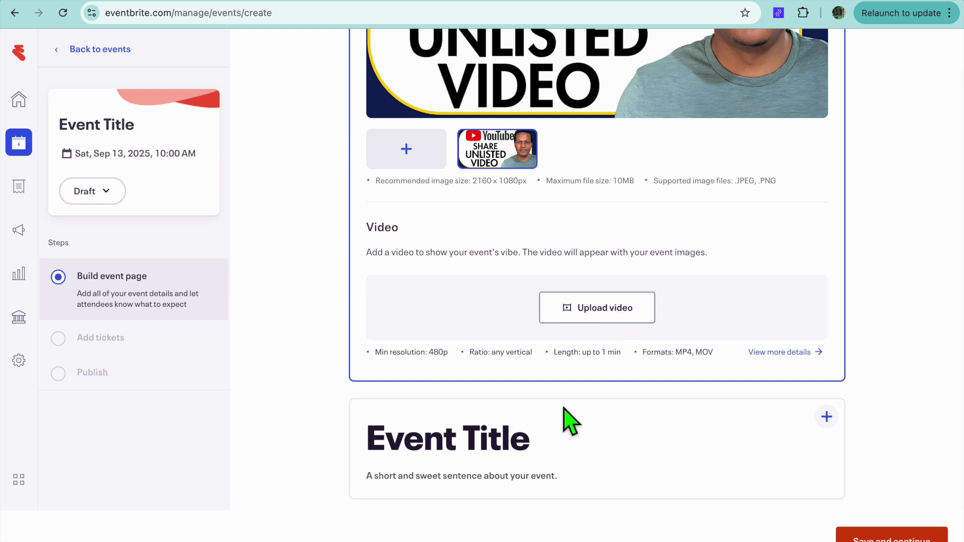
Enter WORLD TOUR as both the event title and the event summary.
click(546, 444)
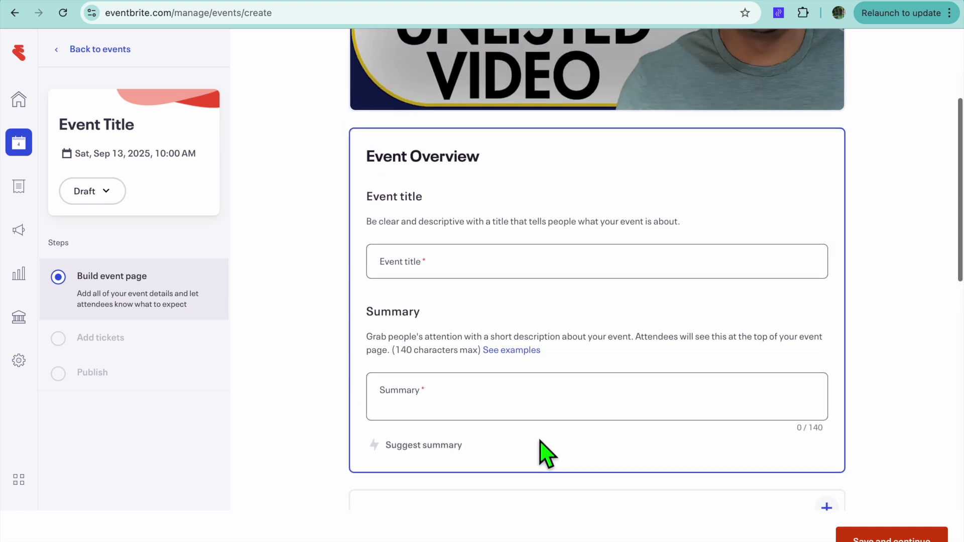
click(478, 270)
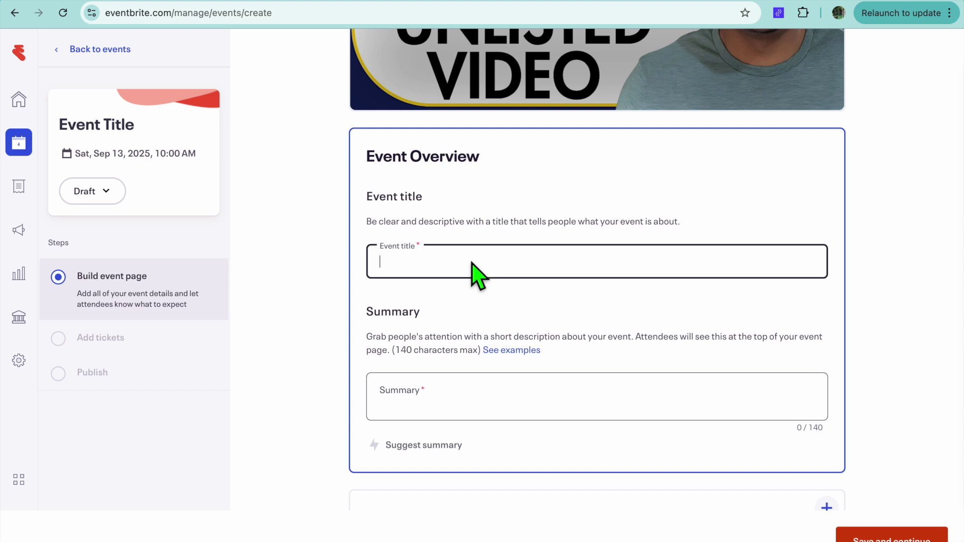
text(WORLD)
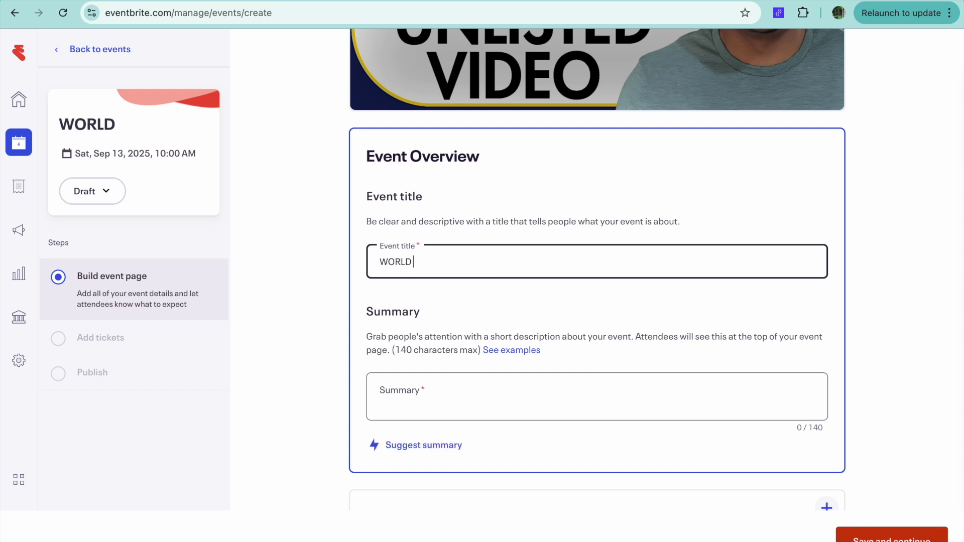
text( TOUR)
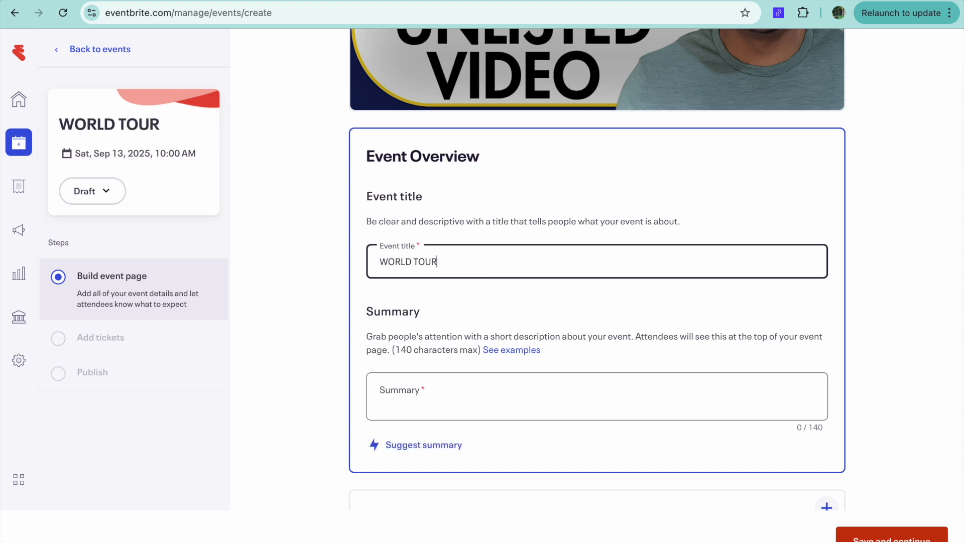
click(558, 407)
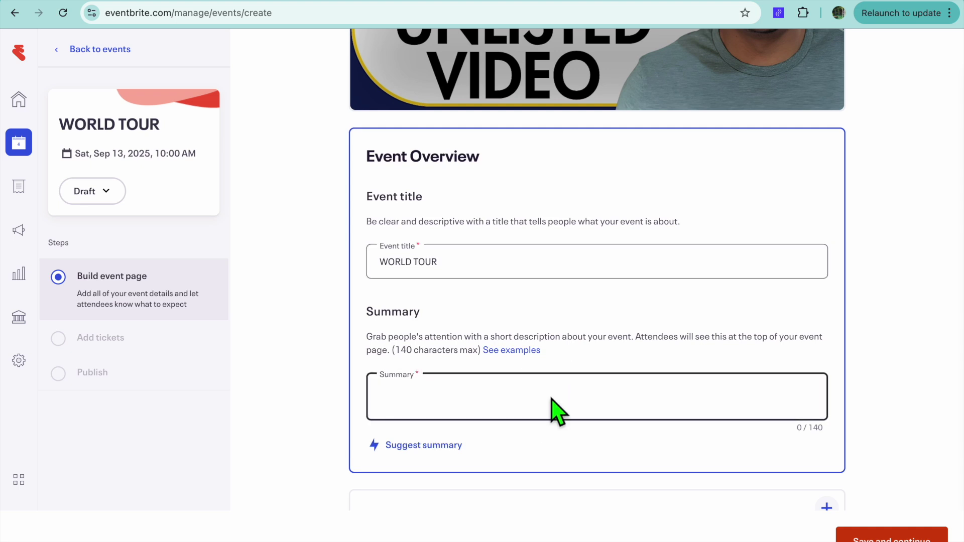
text(WORLD TOUR)
scroll(725, 472, down, 5)
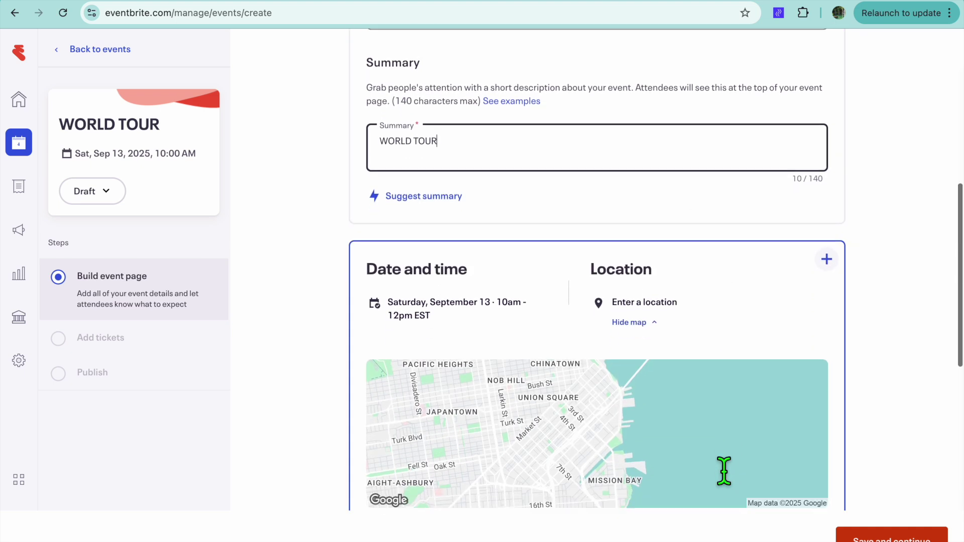
scroll(724, 471, down, 3)
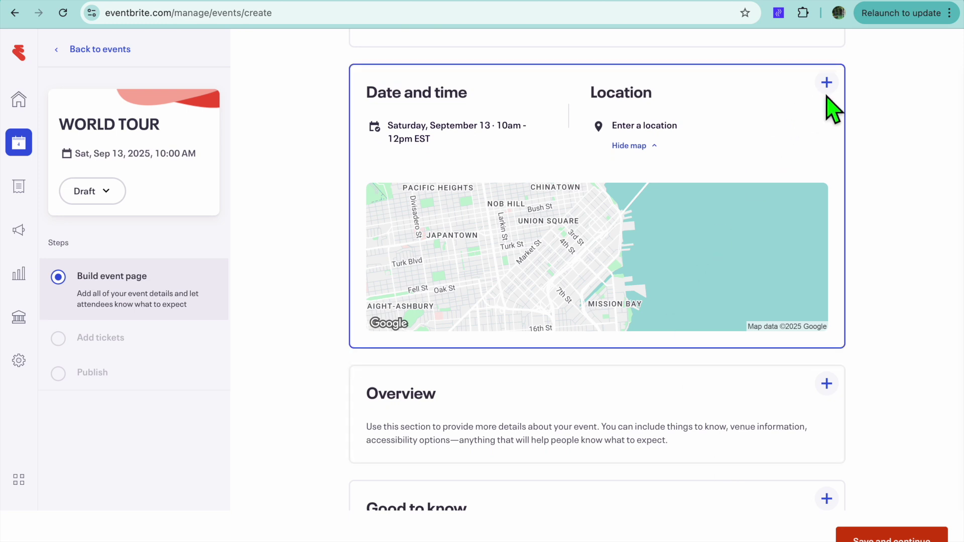
Switch the event to Recurring and set its location to To be announced.
click(828, 84)
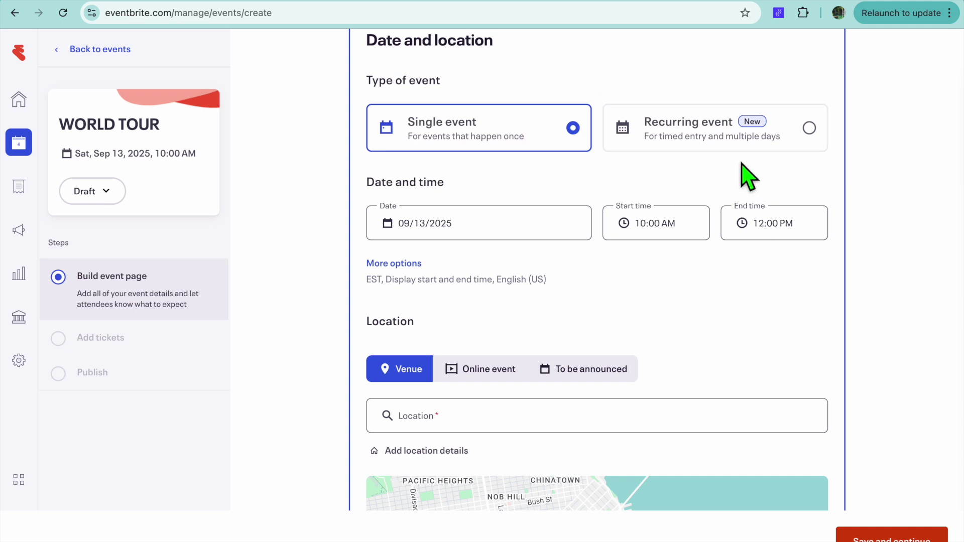
click(809, 128)
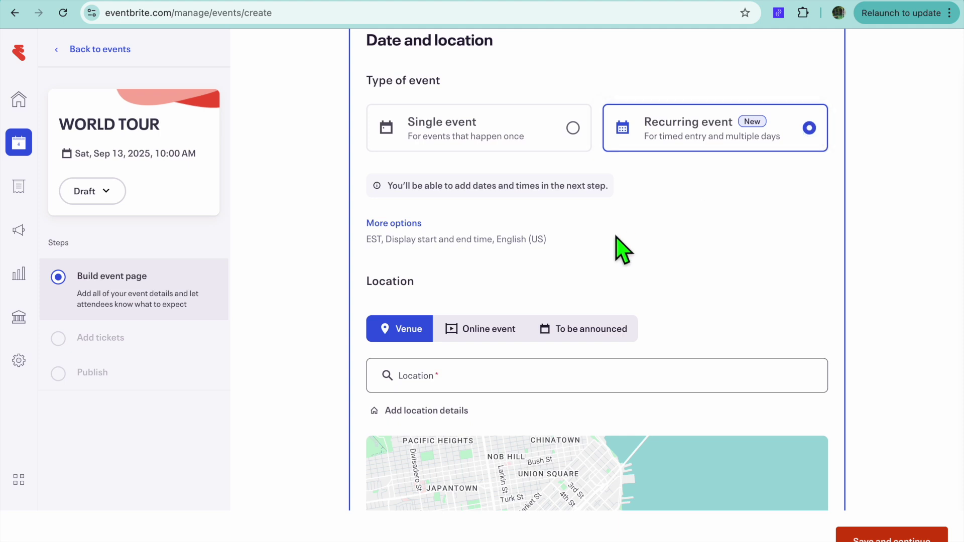
click(457, 386)
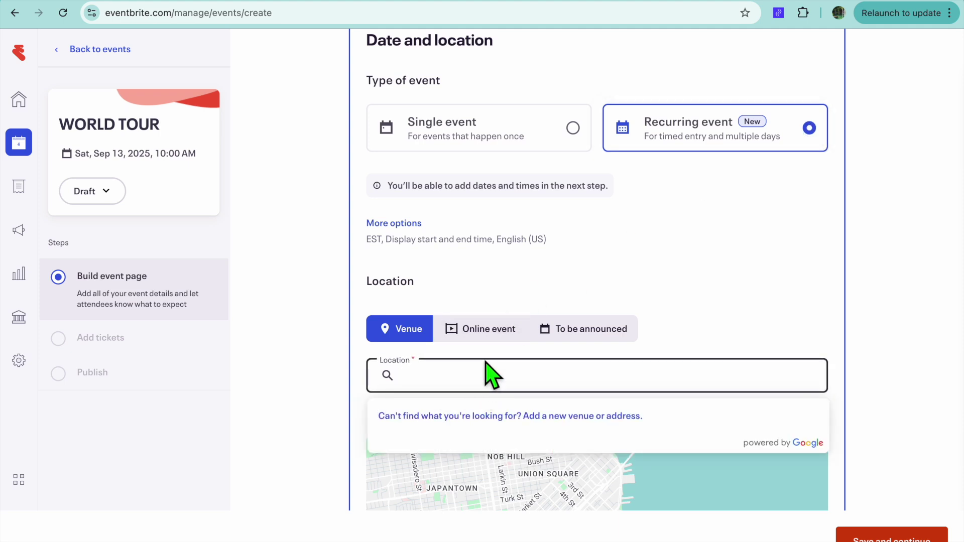
click(488, 332)
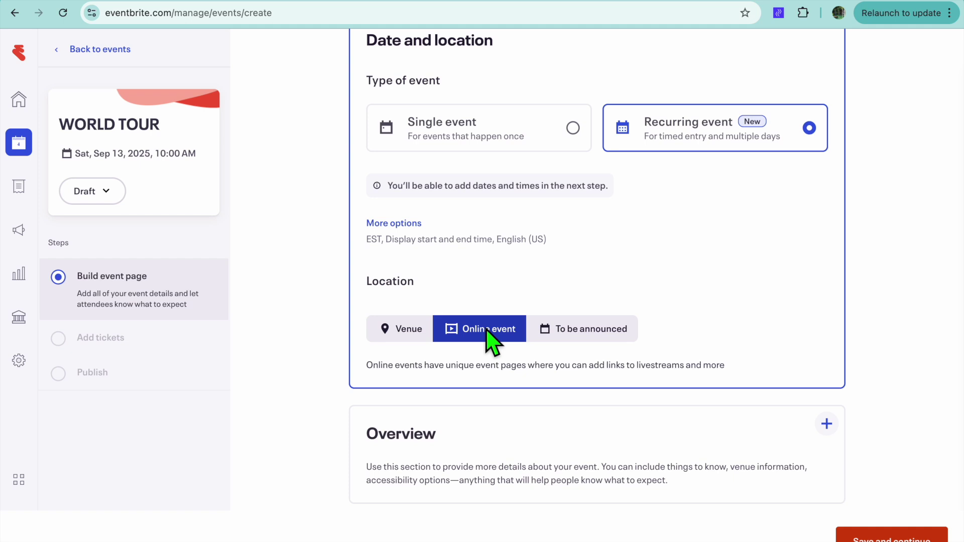
click(590, 336)
scroll(638, 364, down, 5)
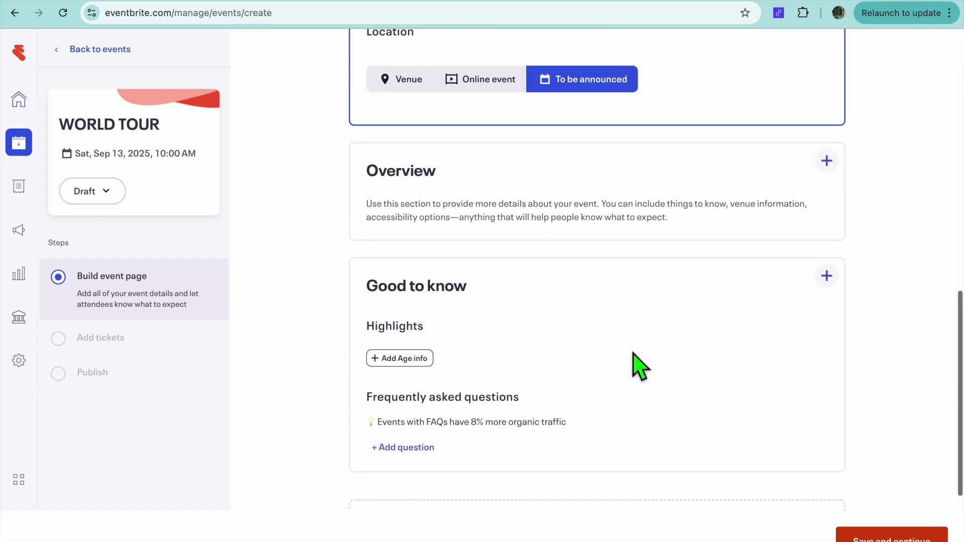
Save the event page and continue to the recurring dates and times manager.
scroll(636, 360, up, 5)
scroll(636, 361, down, 7)
scroll(636, 361, down, 3)
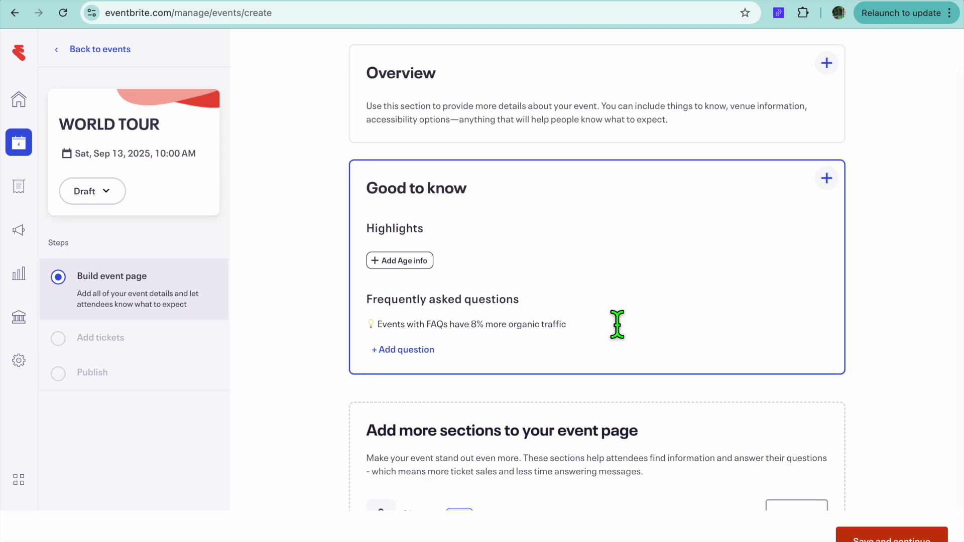
scroll(617, 325, down, 3)
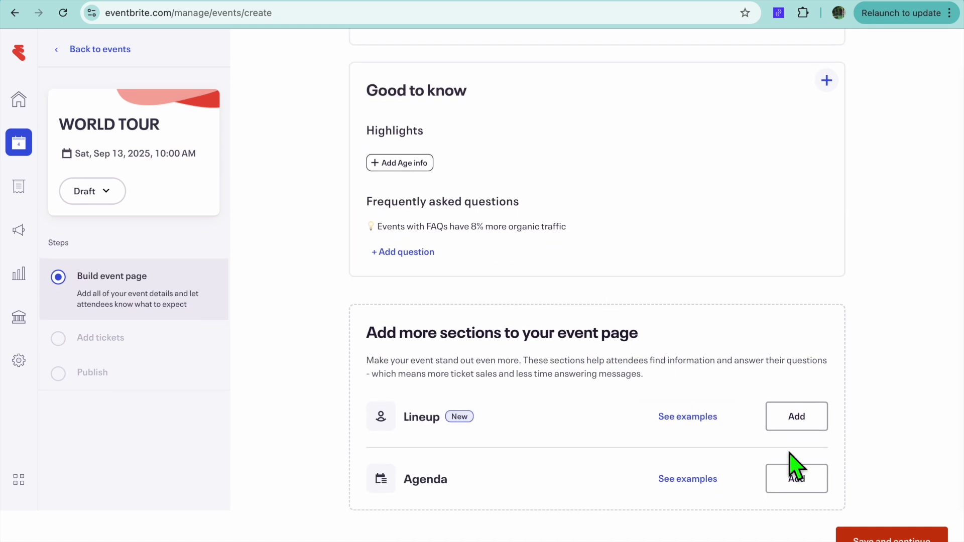
click(814, 481)
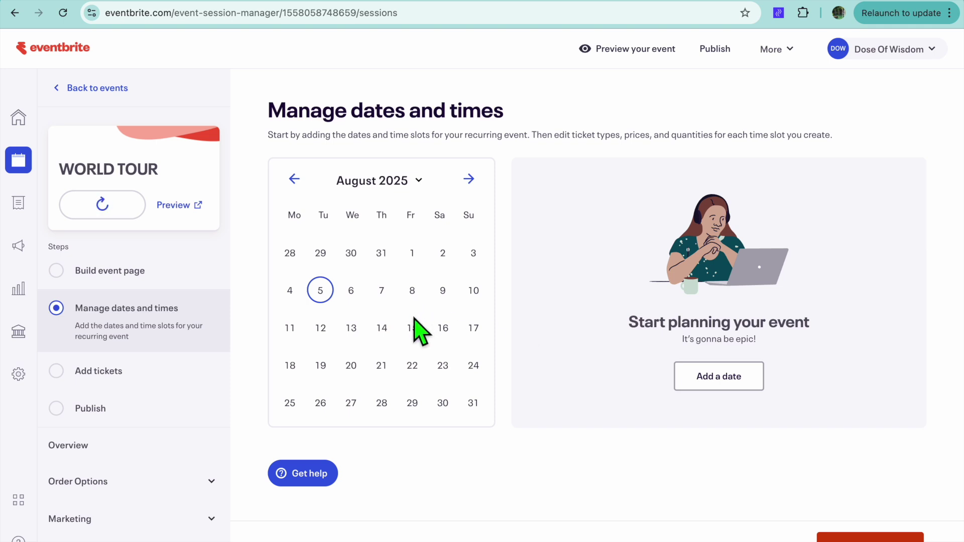
Schedule Friday August 8 with a single 1:00 PM to 2:00 PM time slot.
click(414, 292)
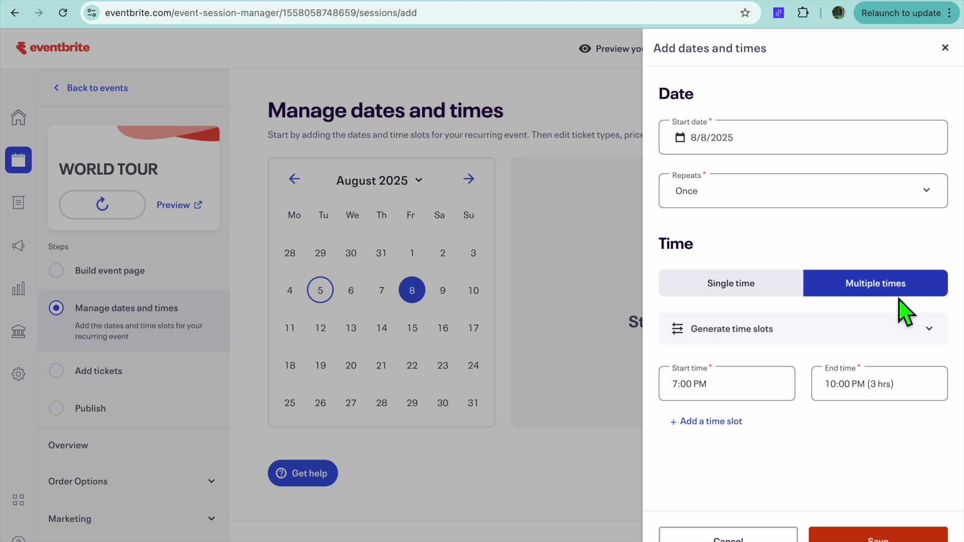
click(880, 285)
click(764, 397)
scroll(757, 366, down, 1)
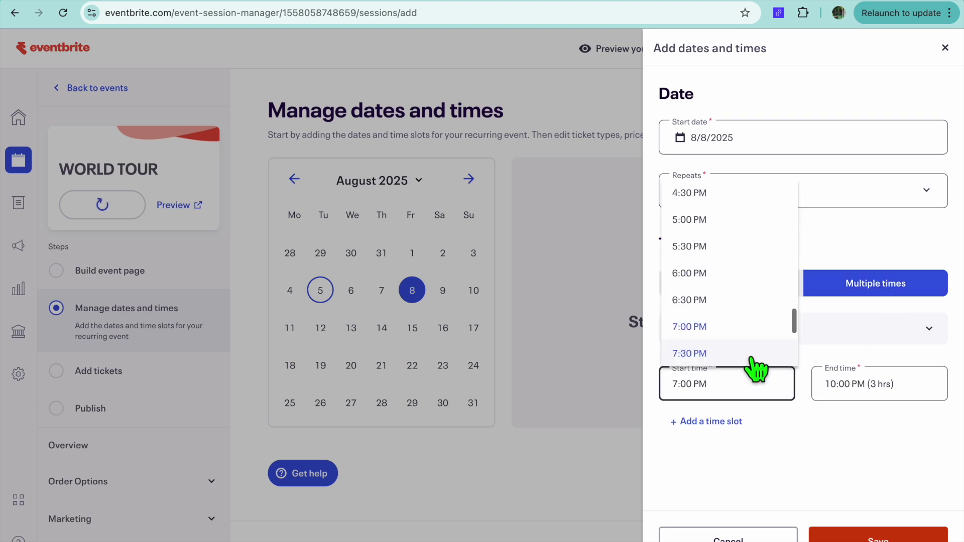
scroll(748, 297, up, 10)
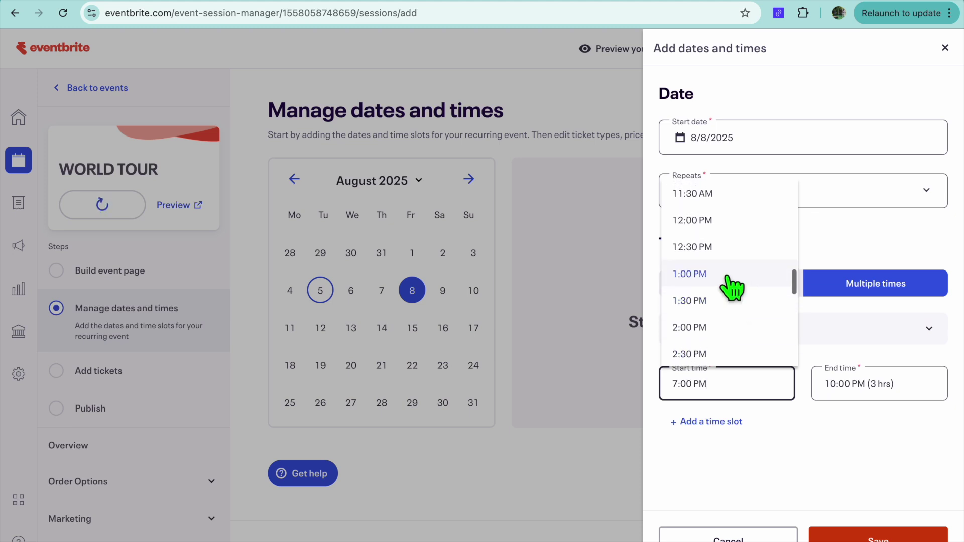
click(725, 275)
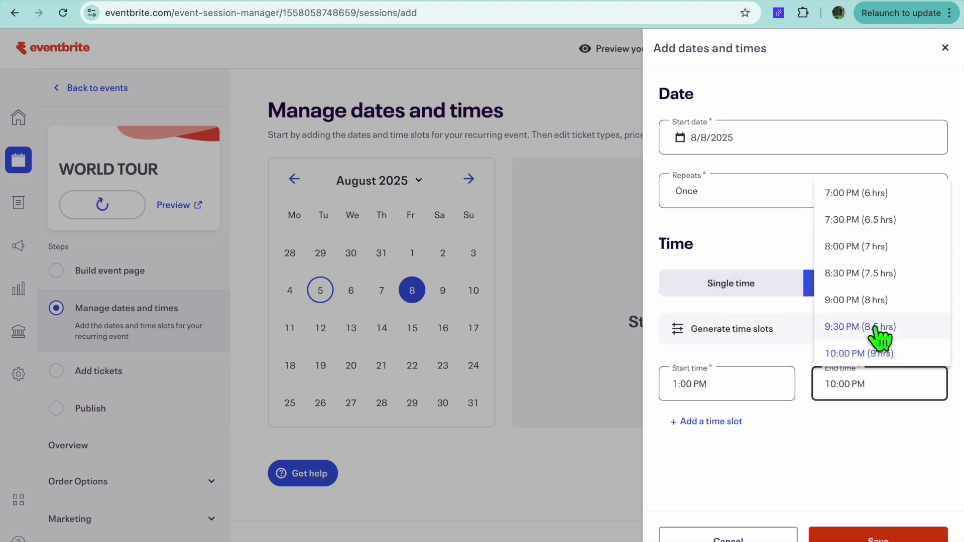
scroll(881, 337, down, 1)
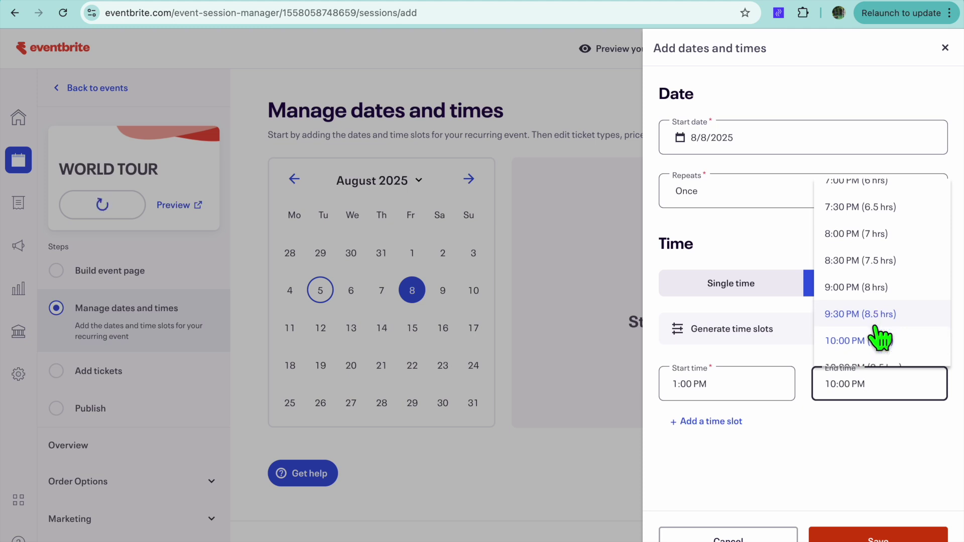
scroll(881, 339, up, 12)
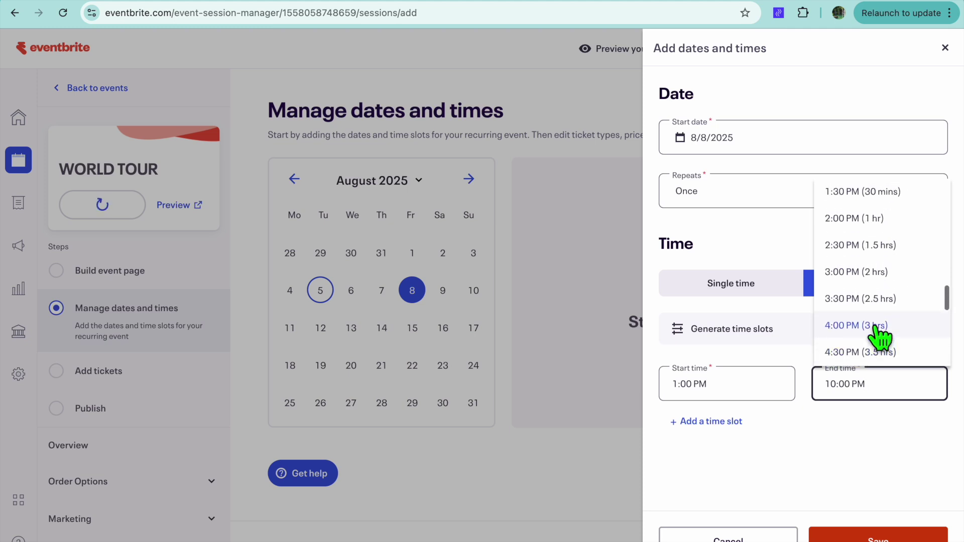
click(876, 231)
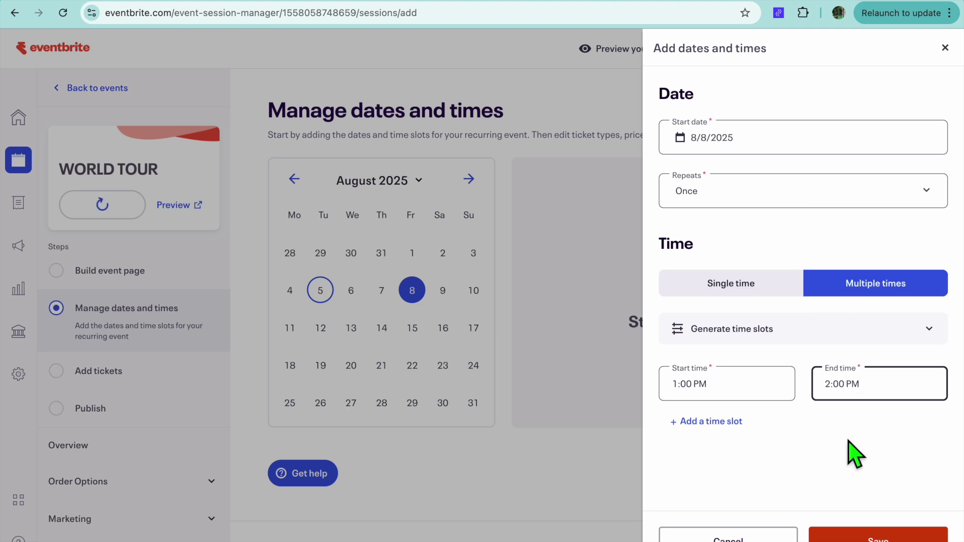
click(878, 535)
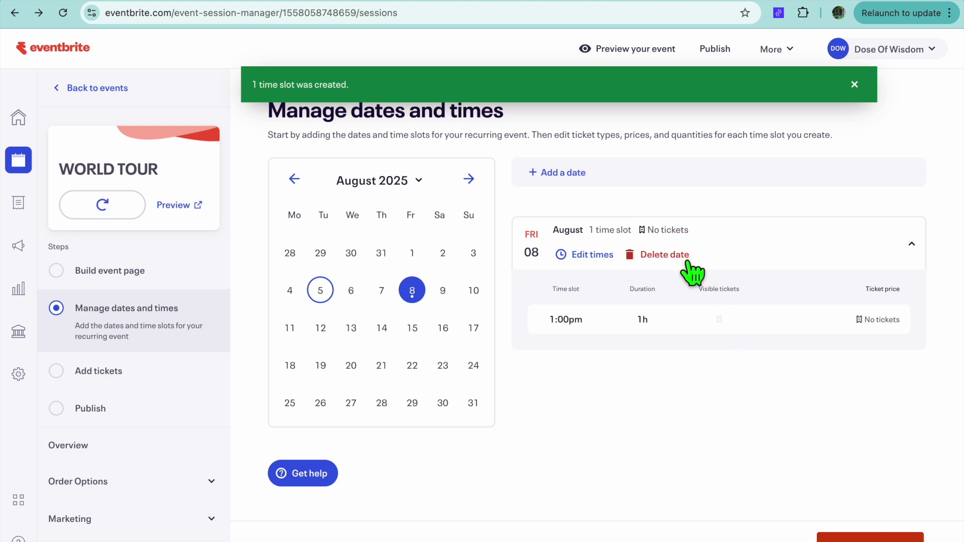
click(552, 173)
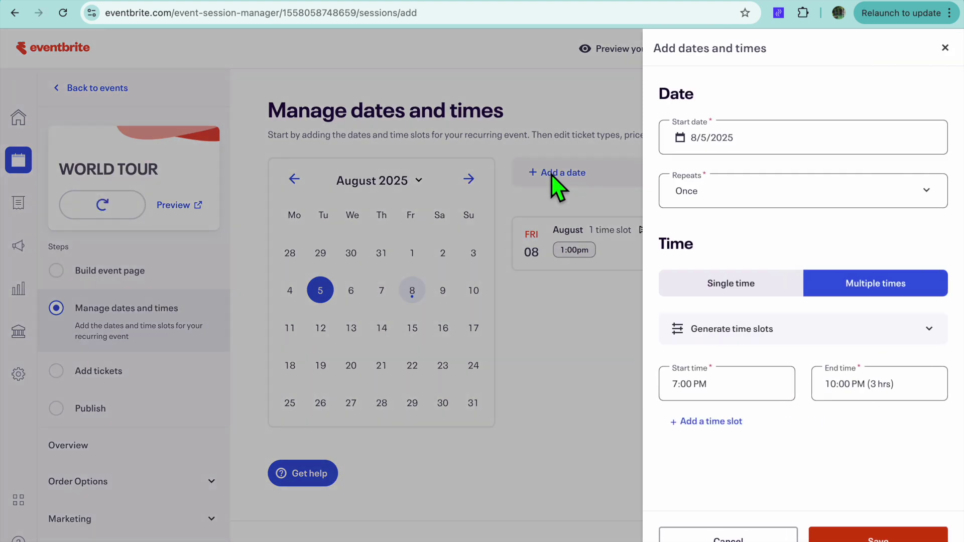
Schedule Monday August 11 with a 2:00 PM to 3:30 PM time slot.
click(740, 148)
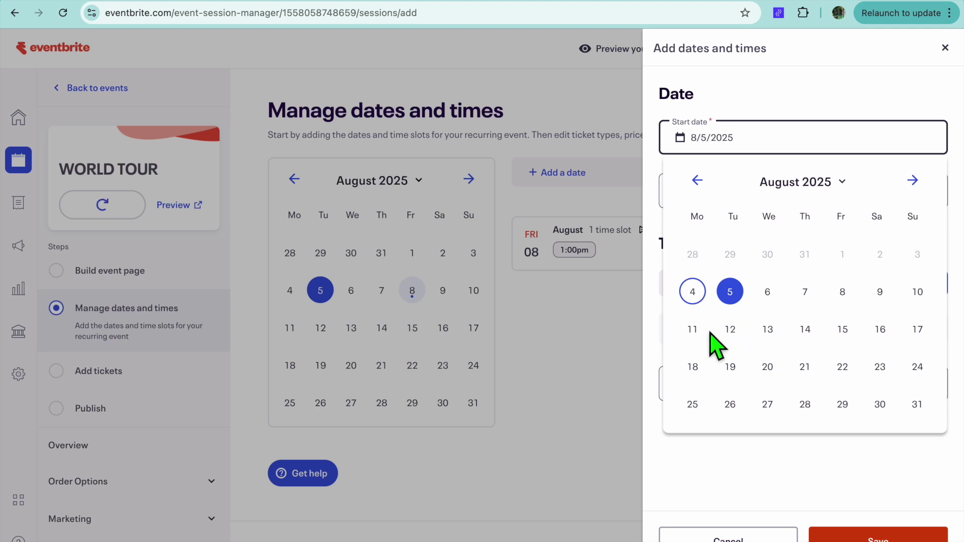
click(696, 329)
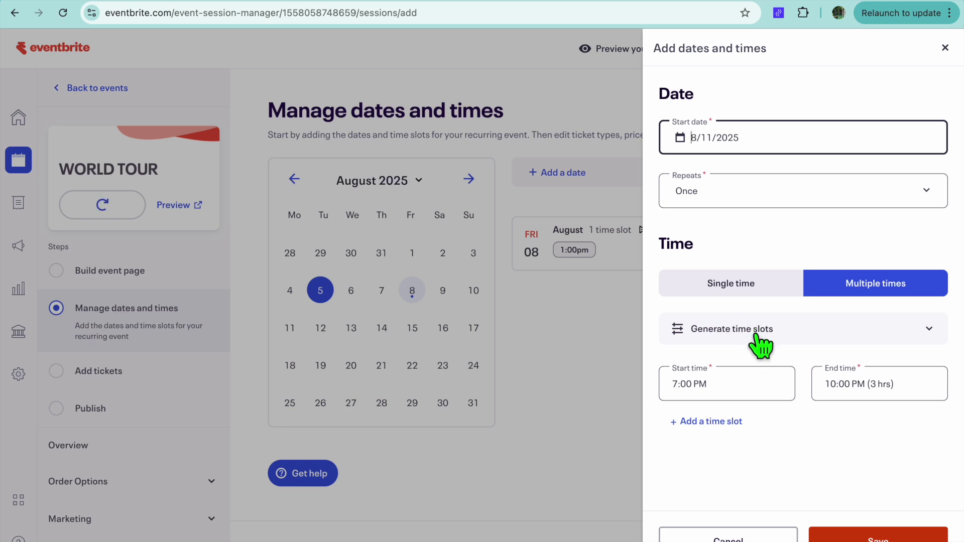
click(749, 398)
scroll(732, 308, up, 4)
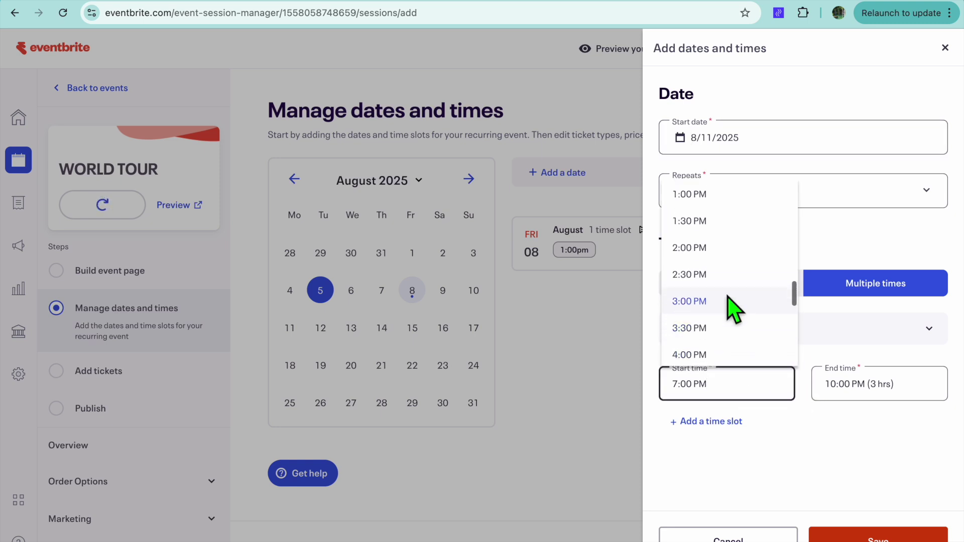
click(713, 286)
click(902, 397)
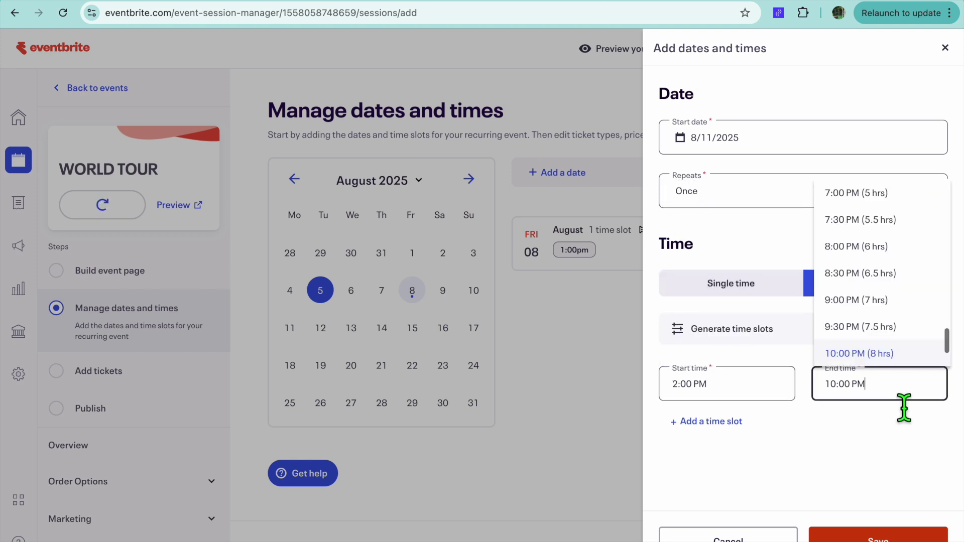
scroll(866, 296, up, 4)
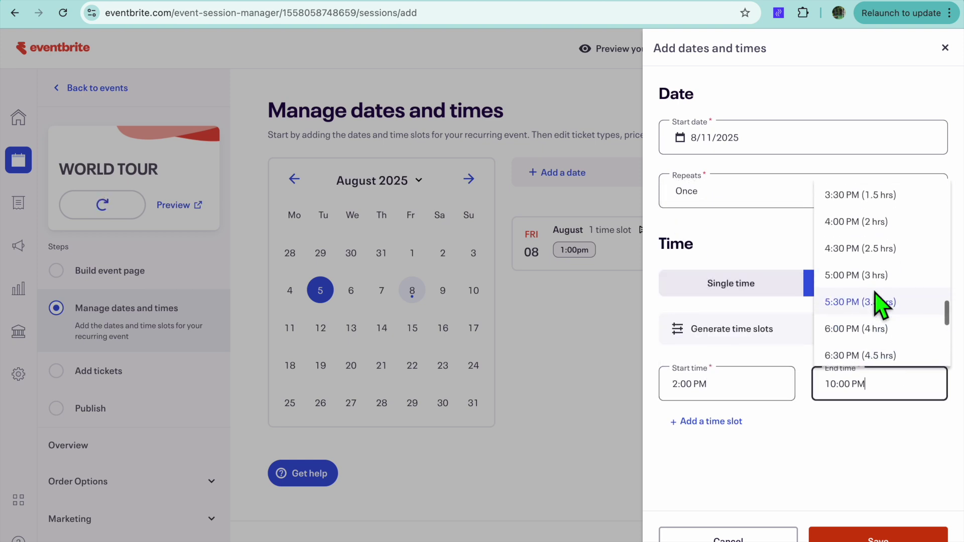
click(853, 203)
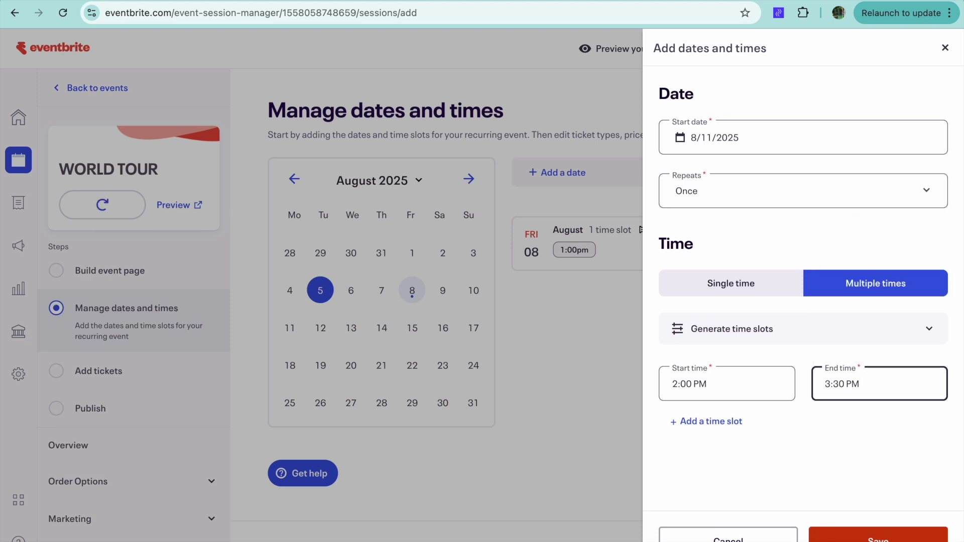
key(Return)
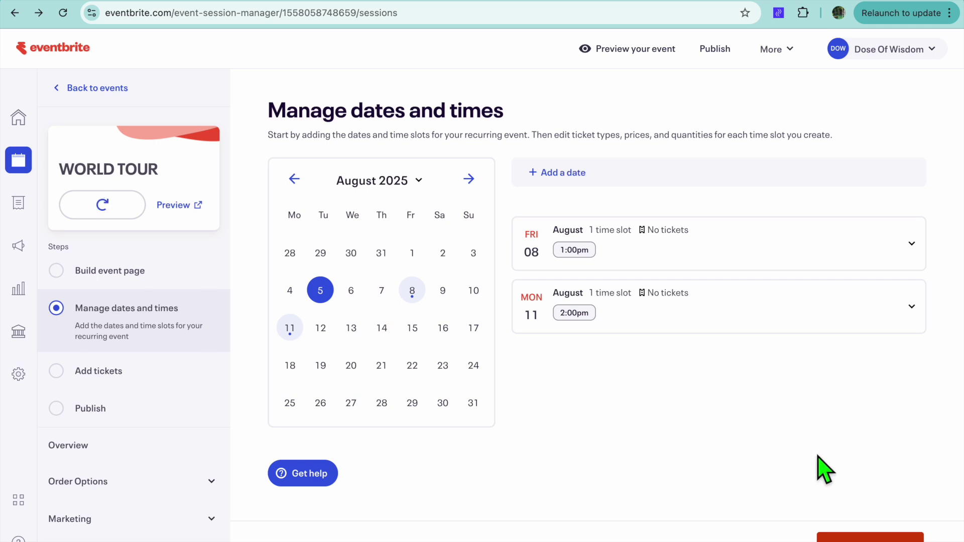
click(870, 537)
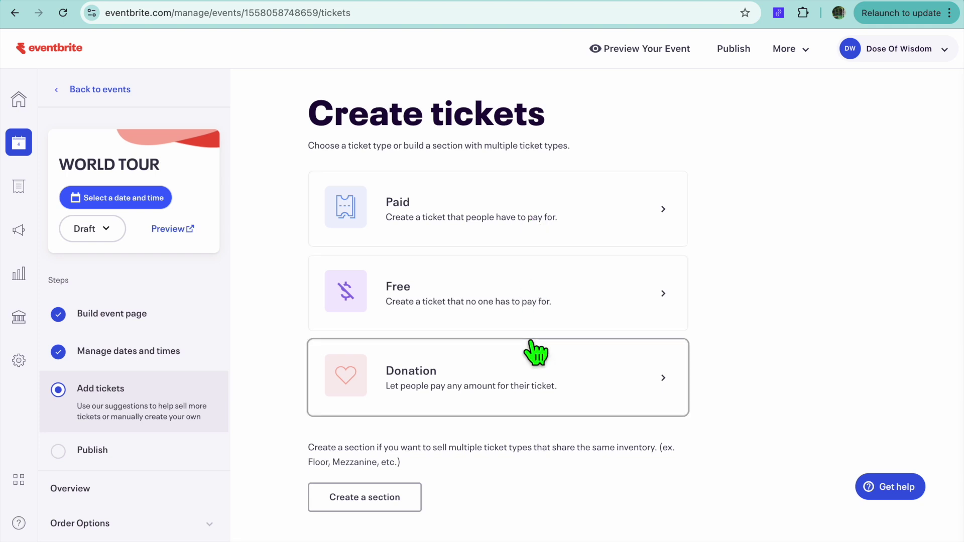
Start a paid ticket named BLEACHERS priced at $1.
click(518, 221)
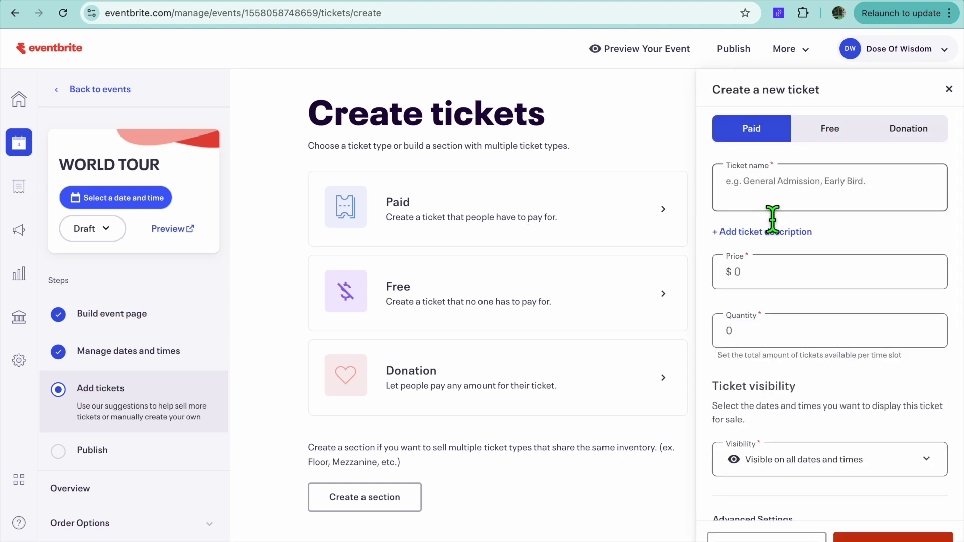
click(777, 200)
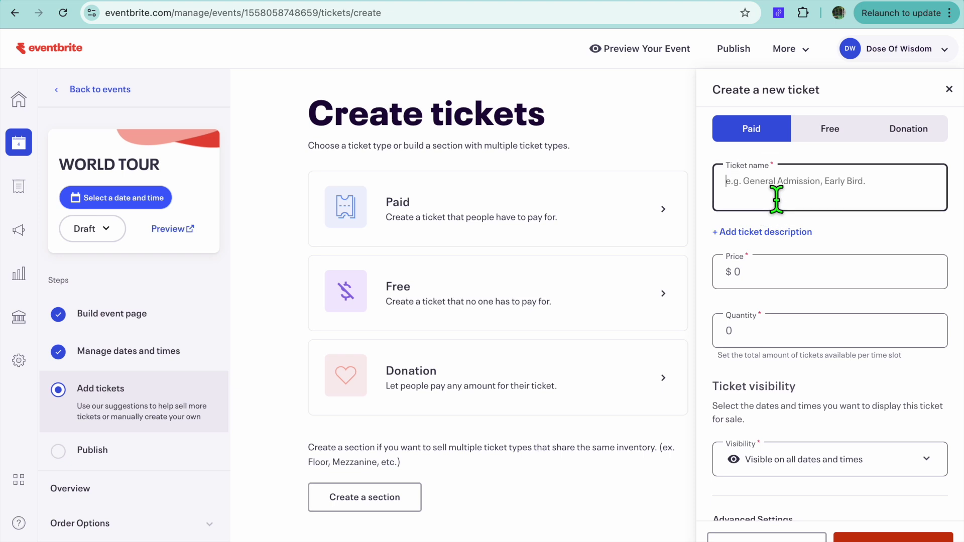
text(BL)
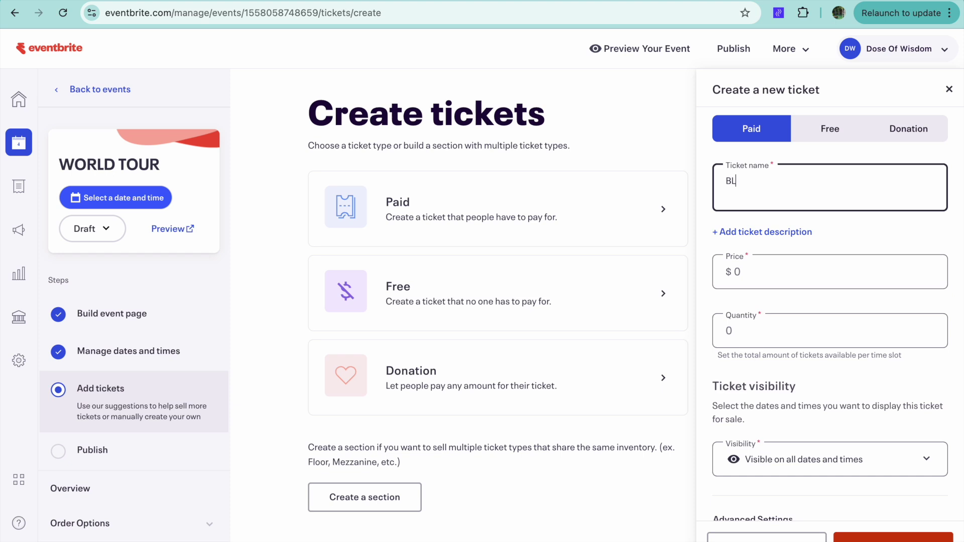
text(EAVCH)
key(BackSpace)
key(BackSpace)
text(CHERS)
click(826, 279)
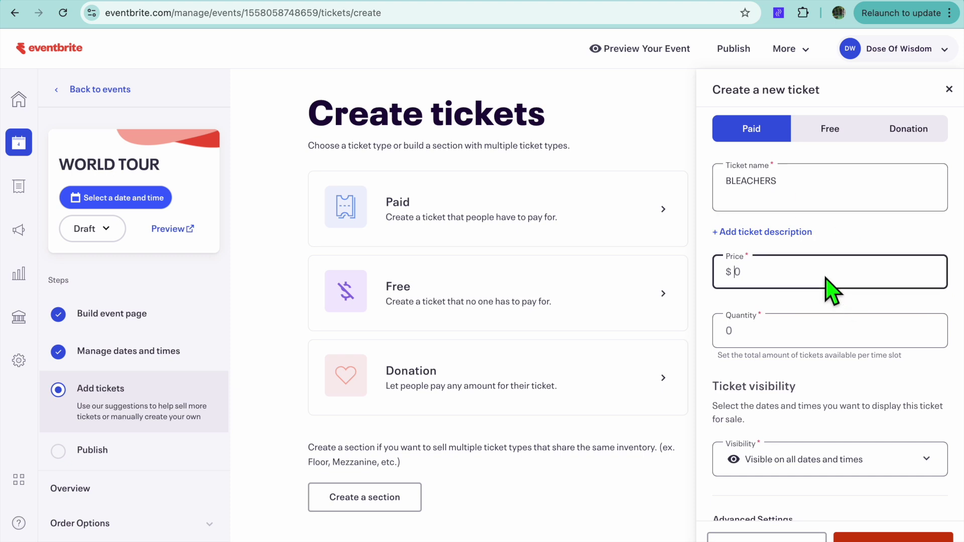
text(1)
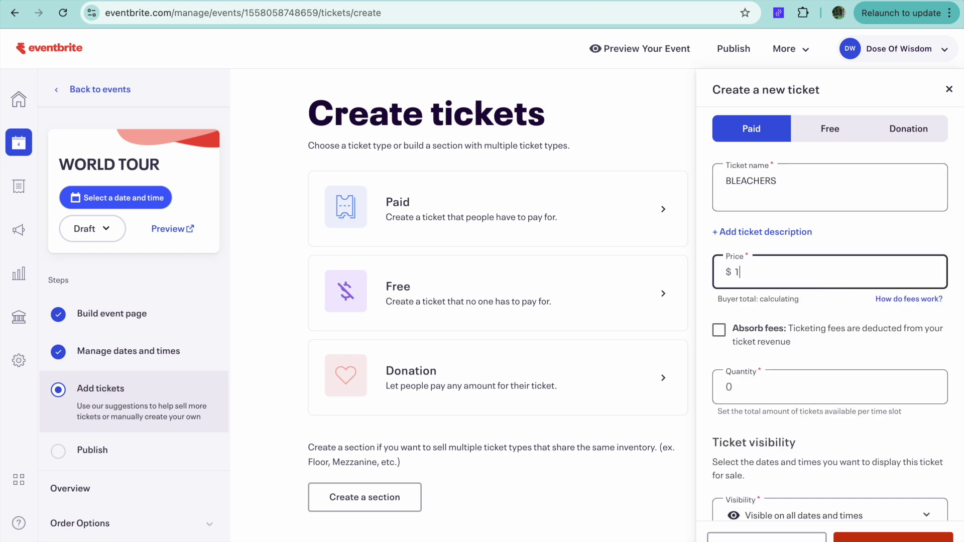
Set quantity 90, absorb fees, keep it visible on all dates, and expand Advanced Settings.
click(823, 401)
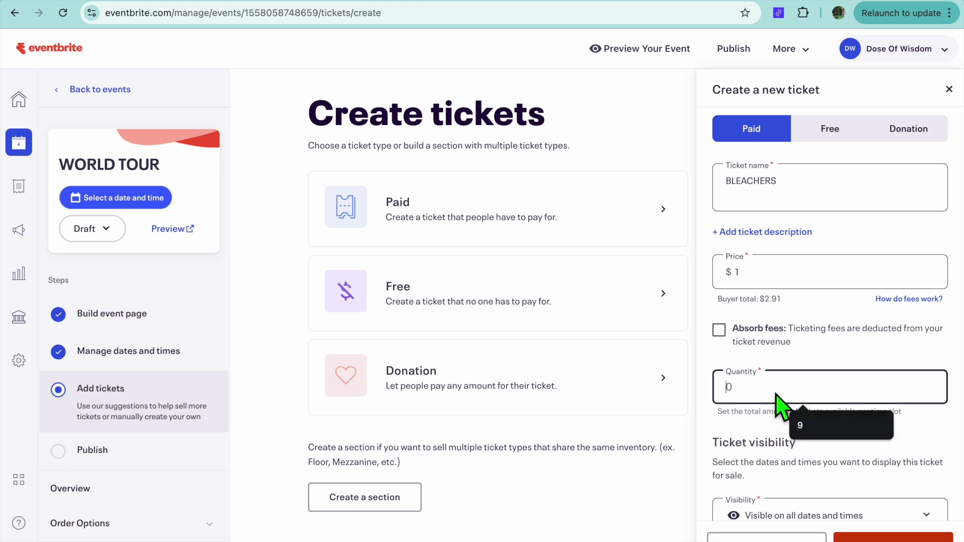
text(9)
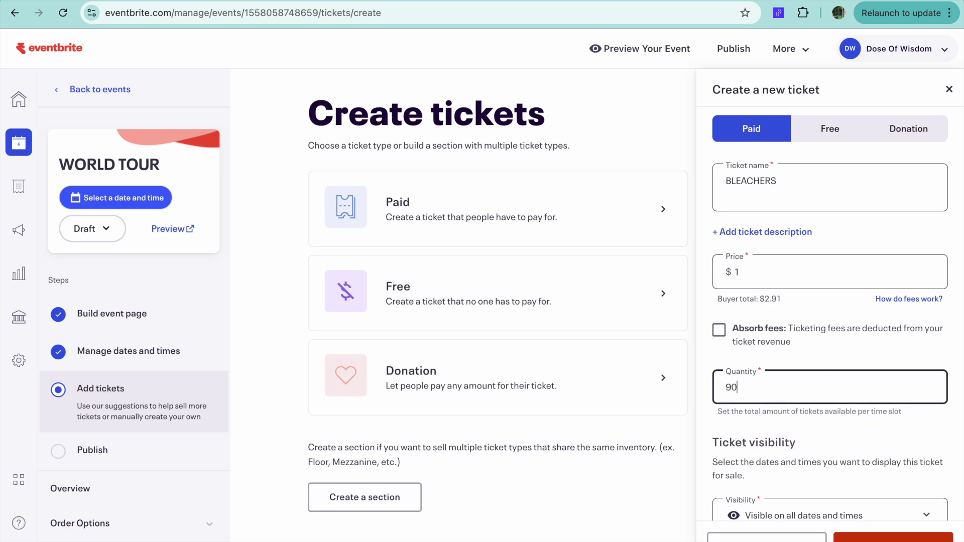
click(719, 330)
scroll(778, 416, down, 1)
scroll(778, 416, down, 1)
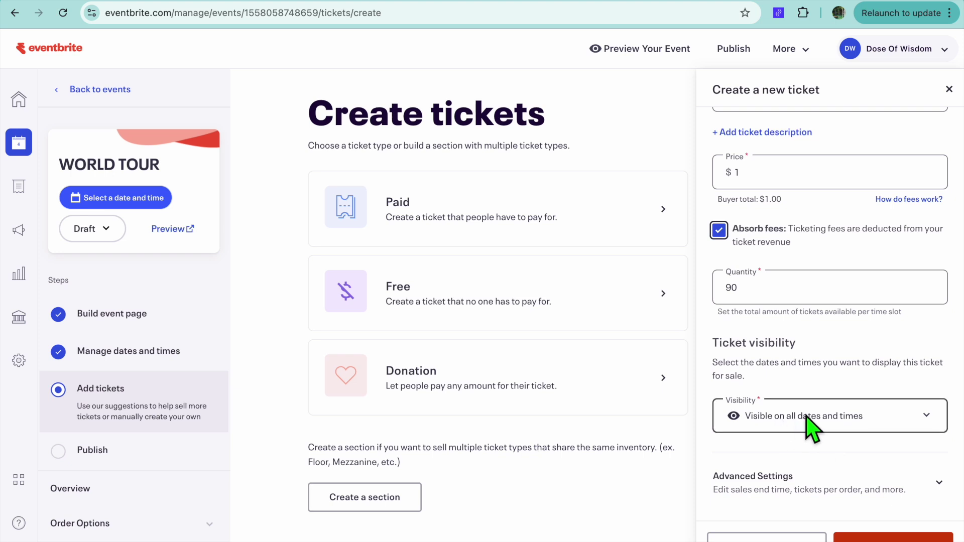
click(829, 427)
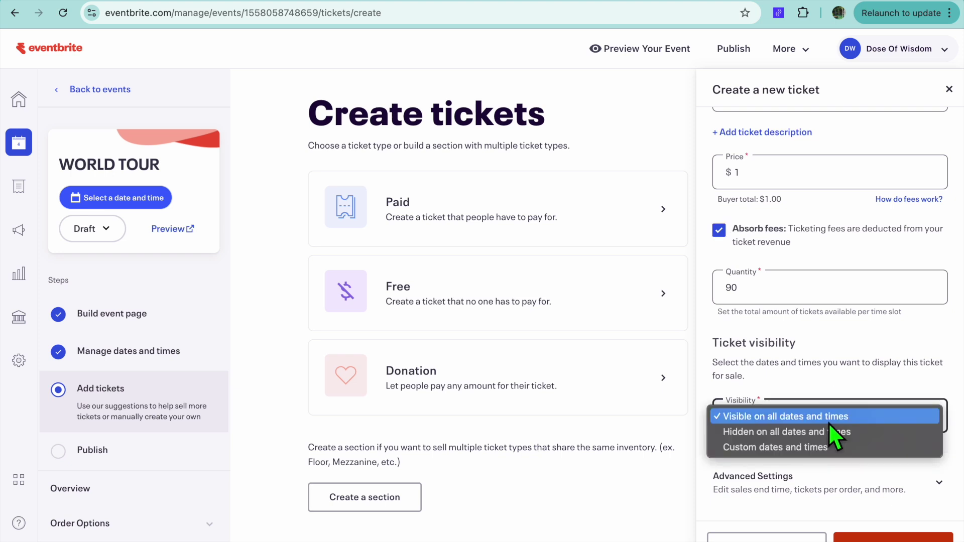
click(831, 416)
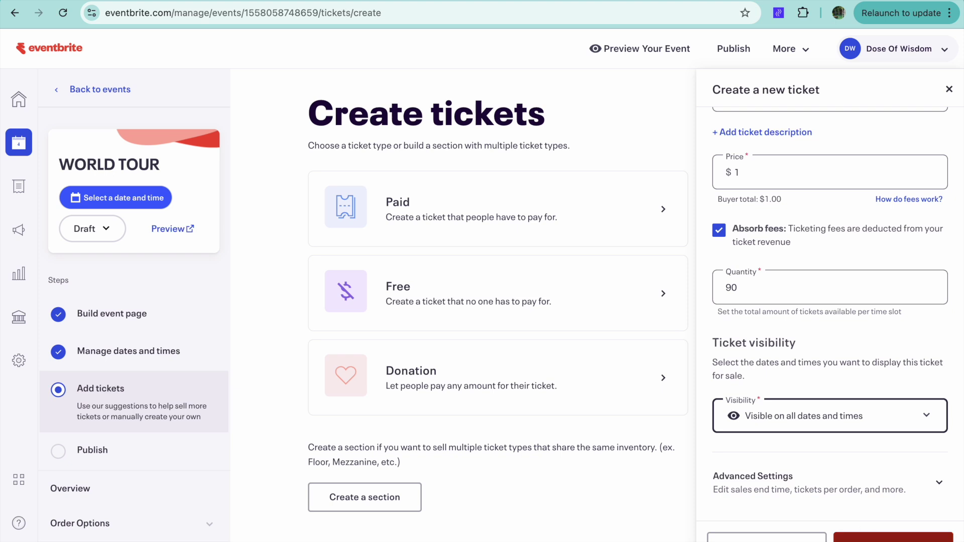
click(882, 497)
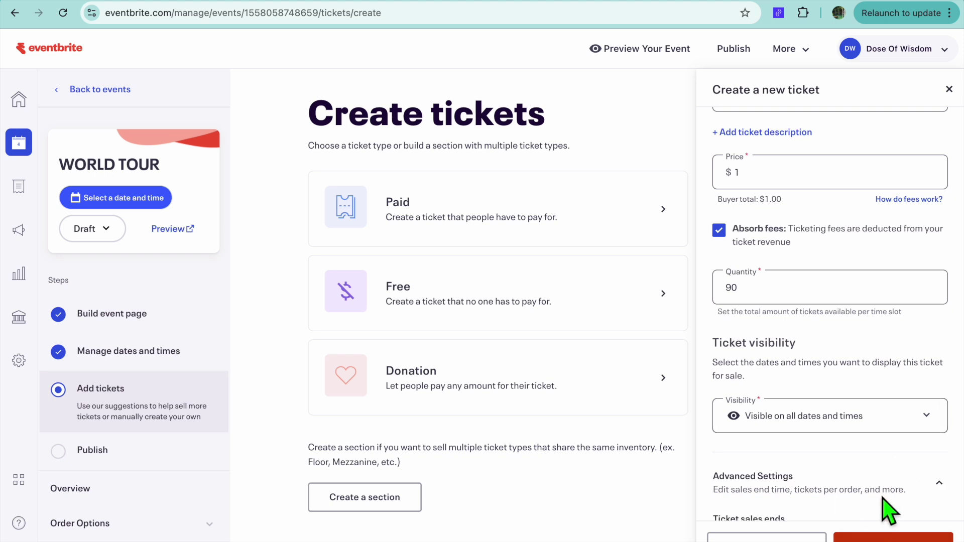
Change the BLEACHERS price to $10 and save the ticket with 90 per slot.
scroll(883, 507, down, 3)
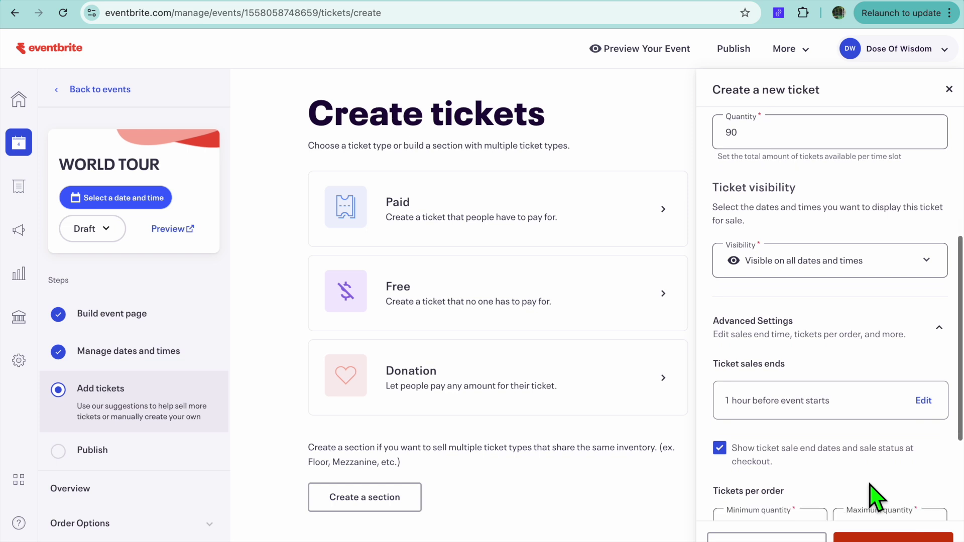
scroll(870, 485, down, 3)
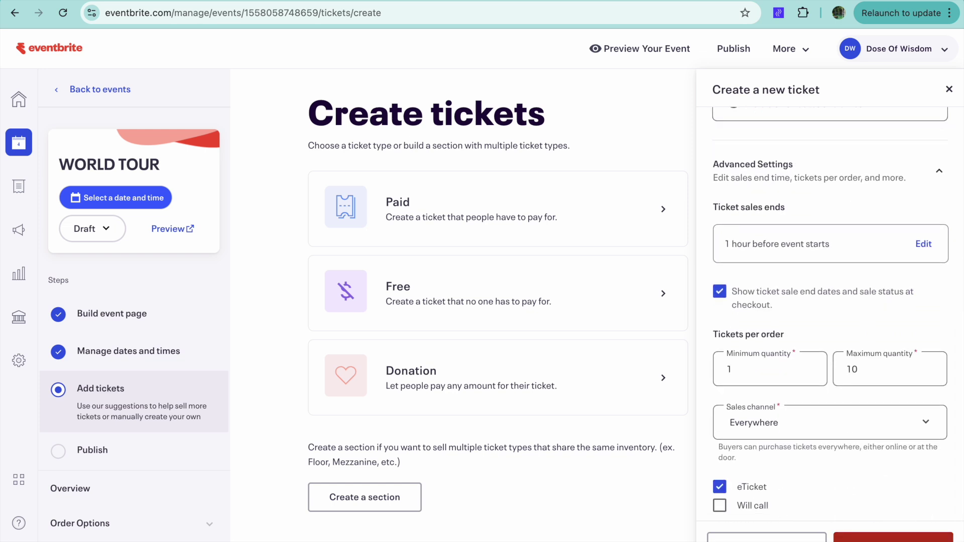
click(894, 537)
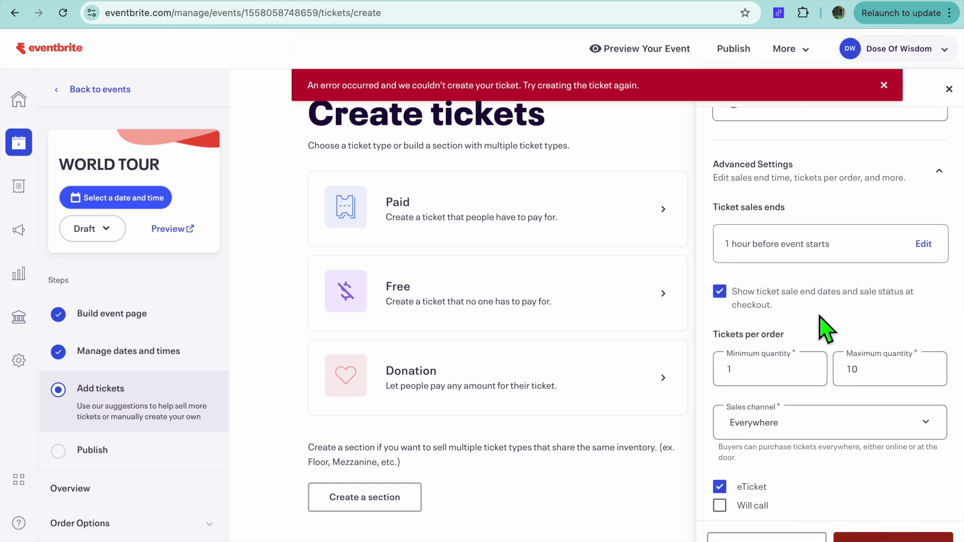
scroll(826, 329, up, 8)
click(770, 284)
text(1)
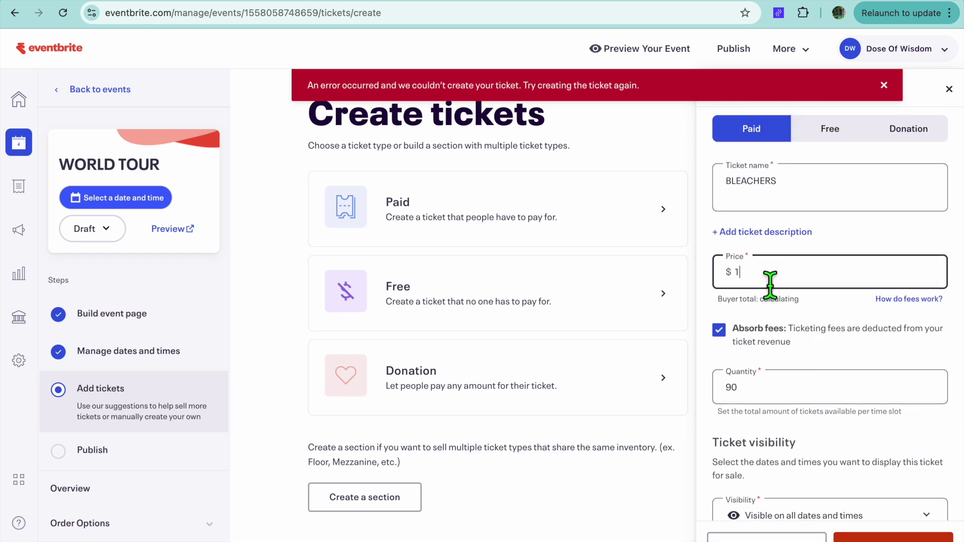
text(0)
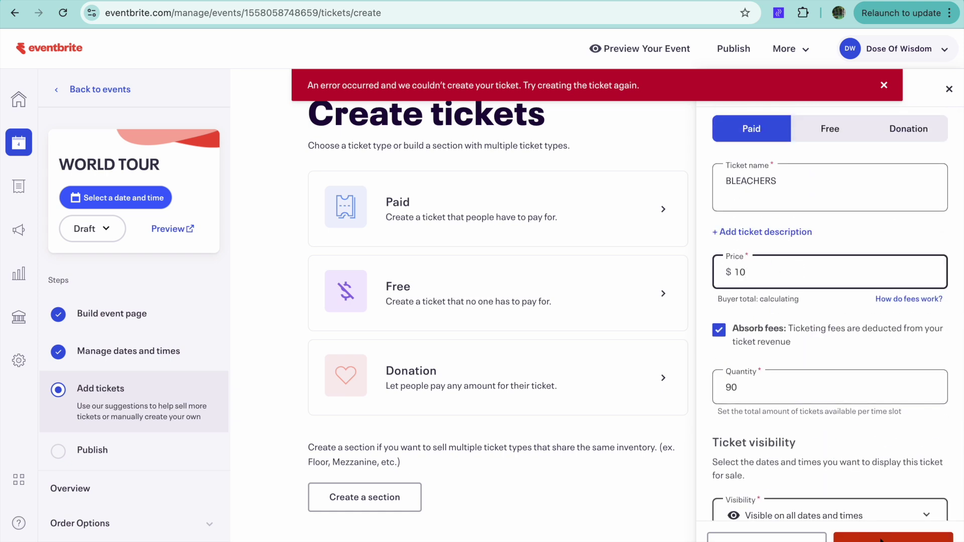
key(Tab)
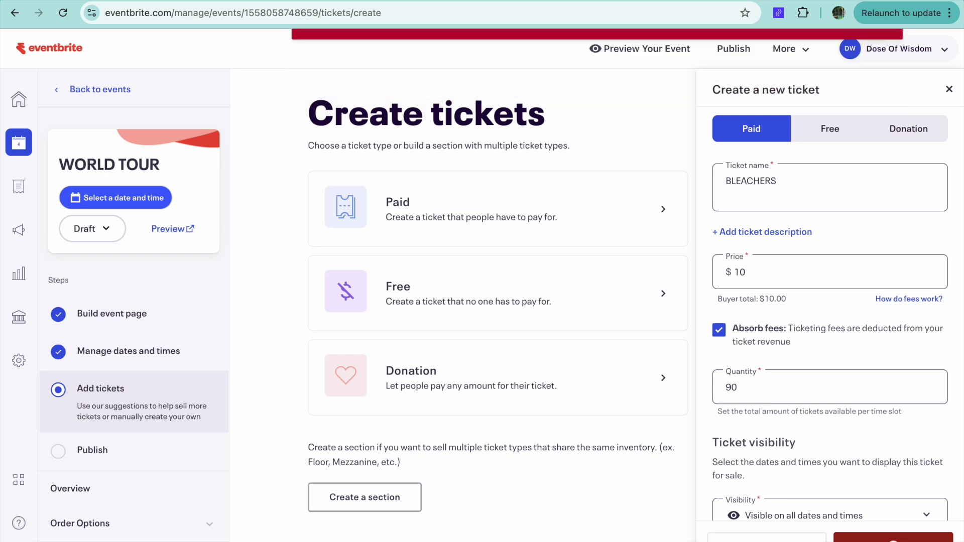
key(Return)
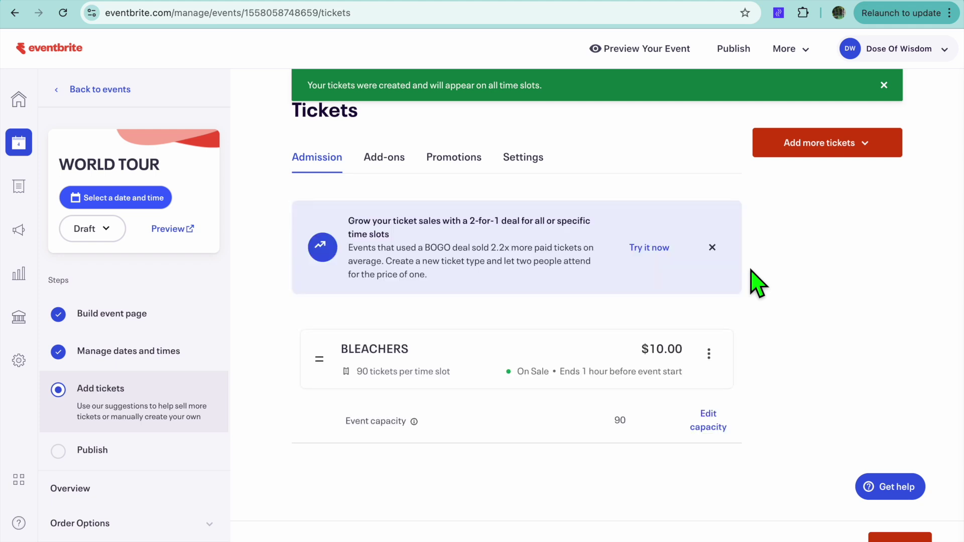
click(828, 148)
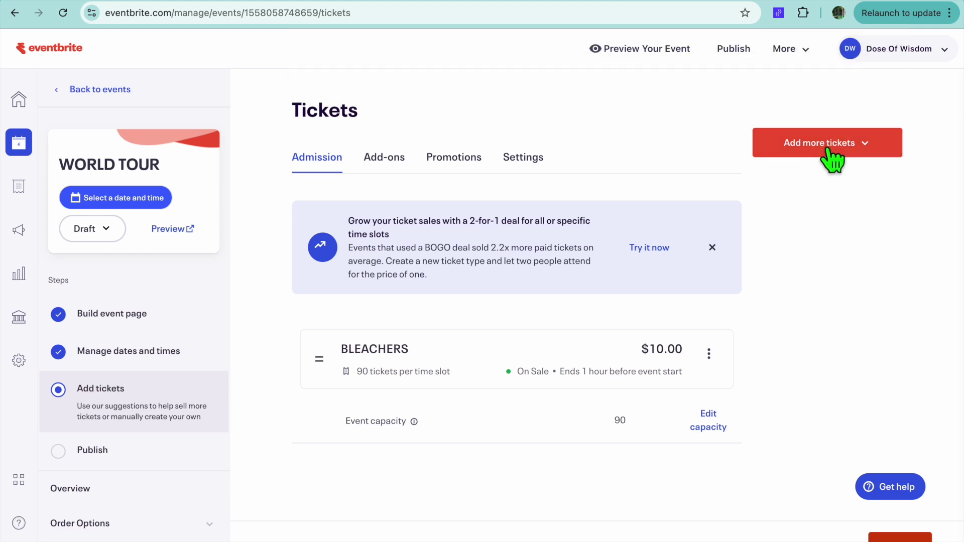
Create a free ticket named FREE TICKETS with 10 per time slot, bringing capacity to 100.
click(838, 236)
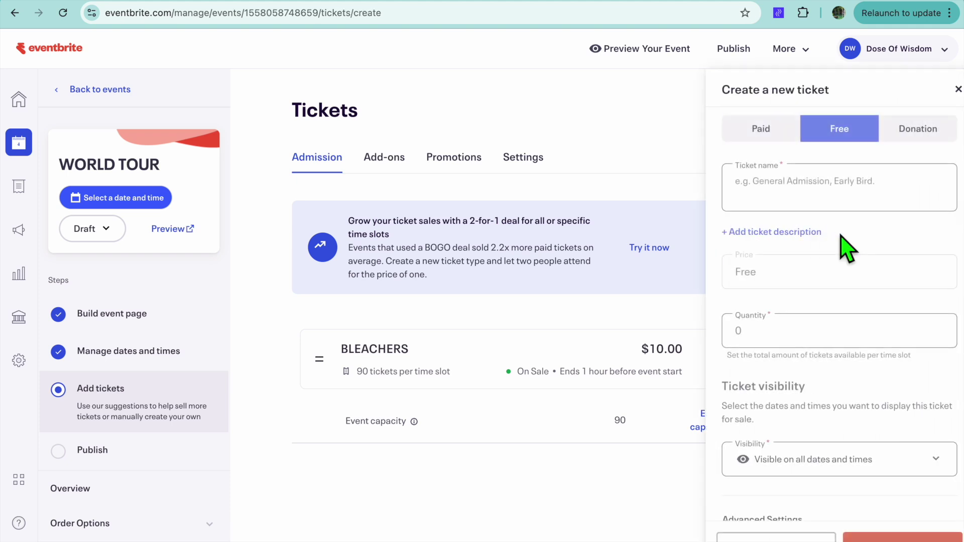
click(809, 205)
text(F)
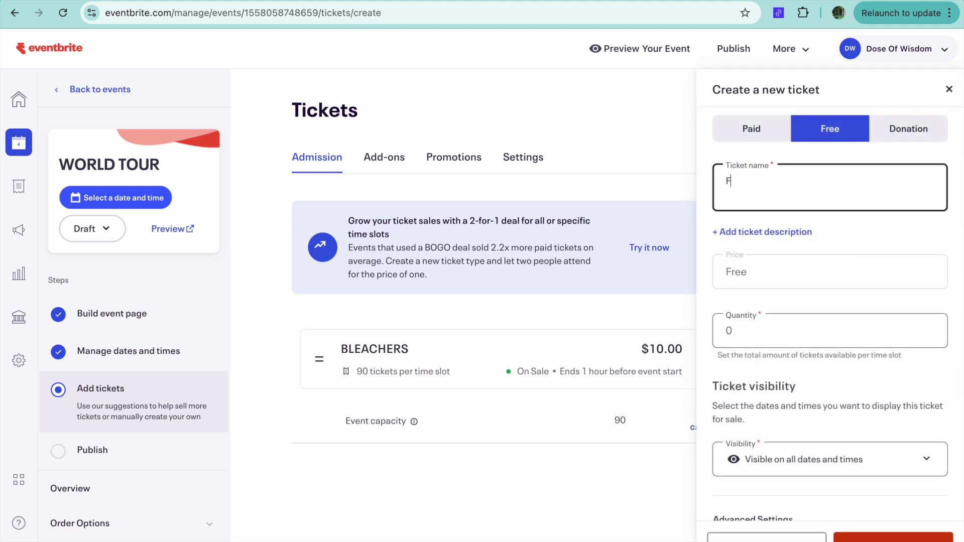
text(REE TICKETS)
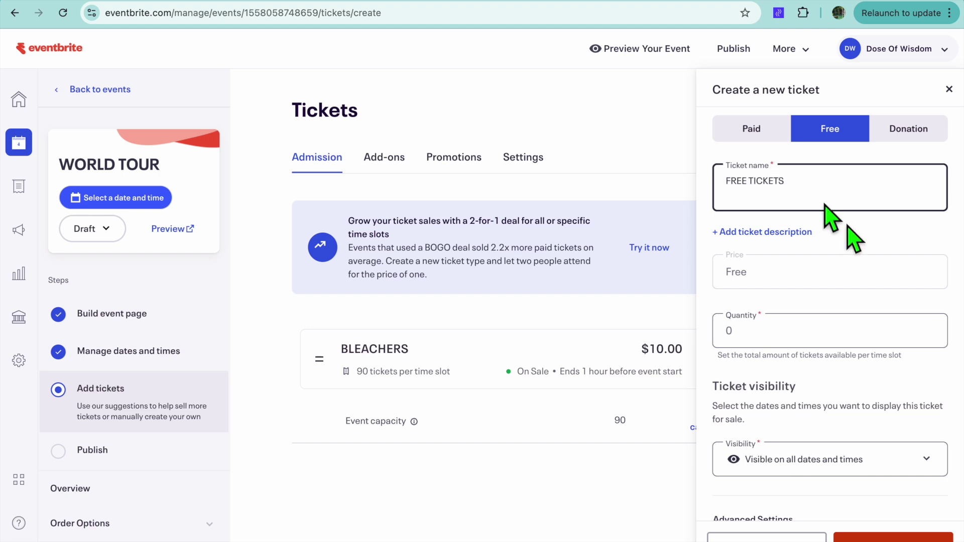
click(820, 336)
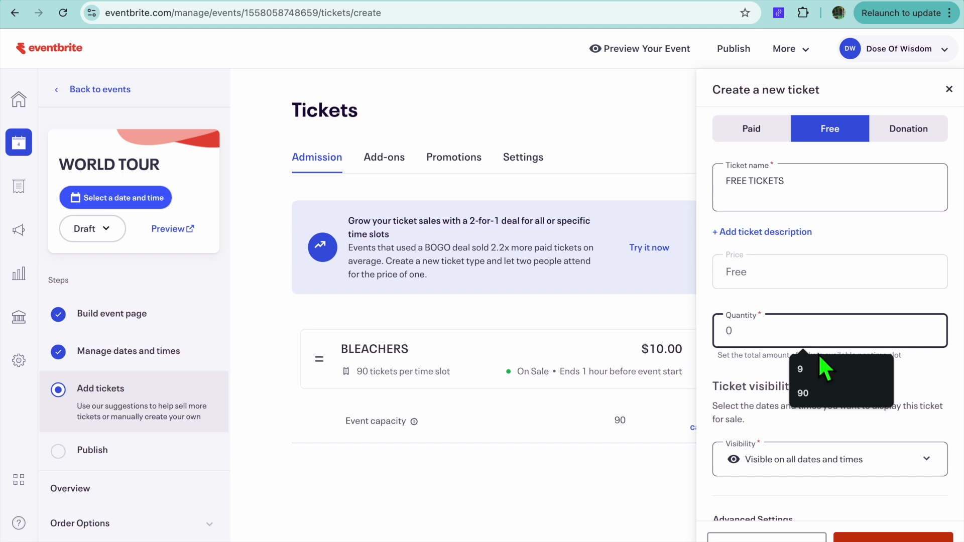
text(10)
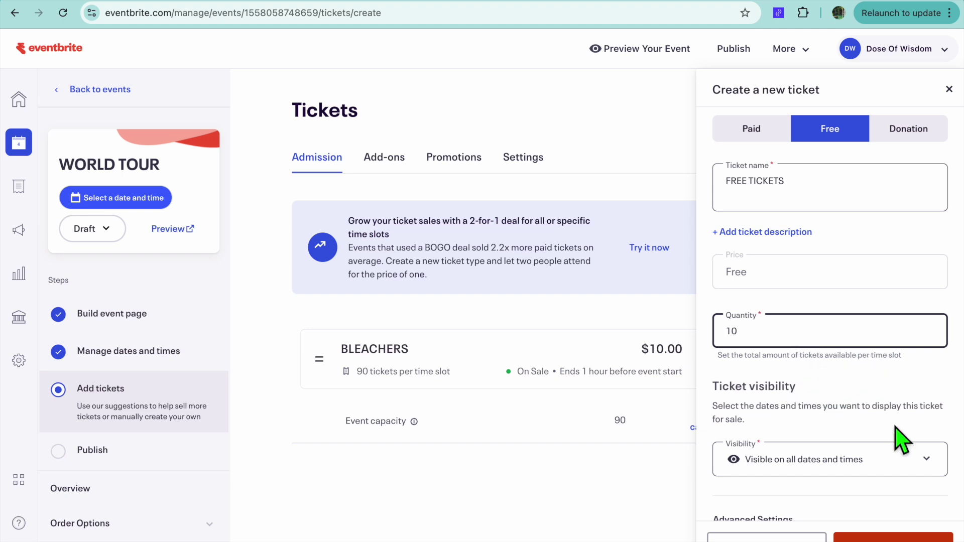
scroll(894, 441, down, 1)
click(901, 537)
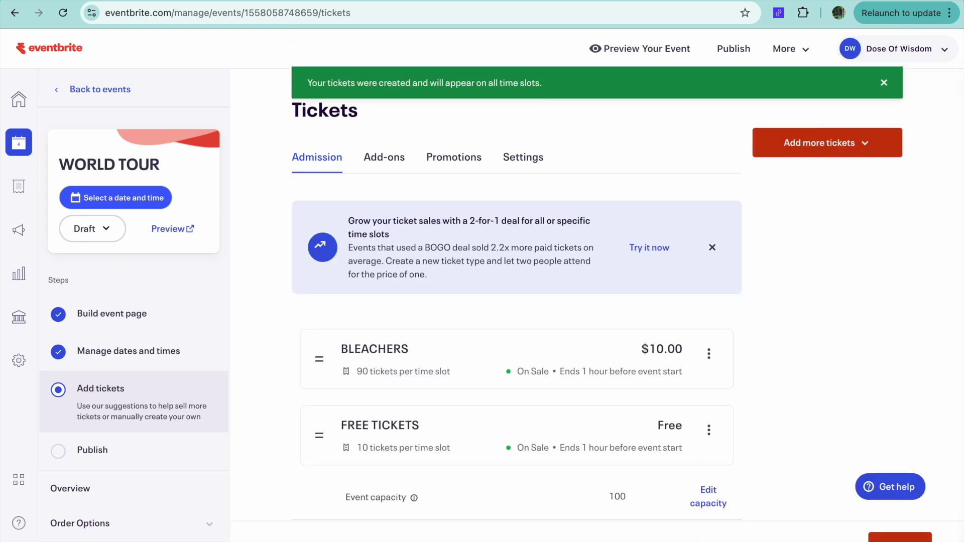
click(709, 430)
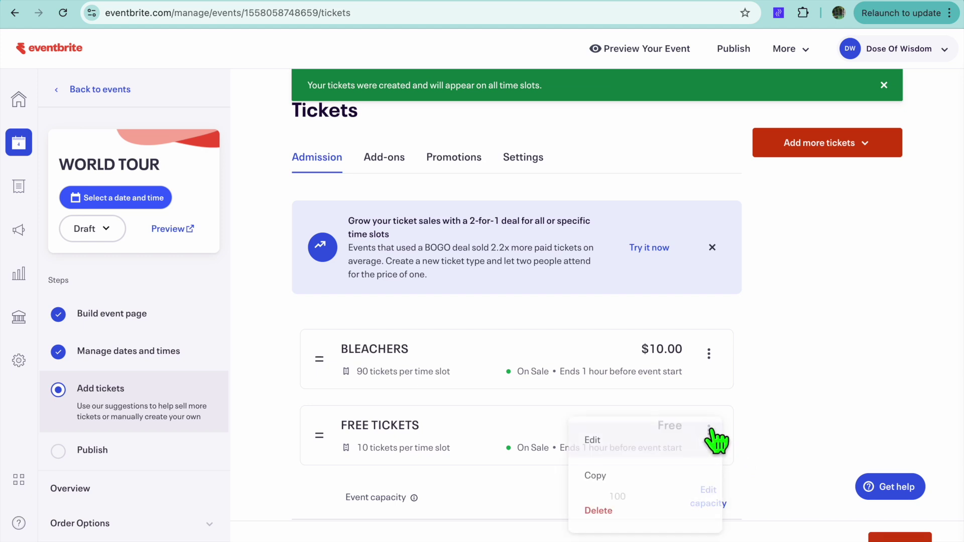
click(779, 419)
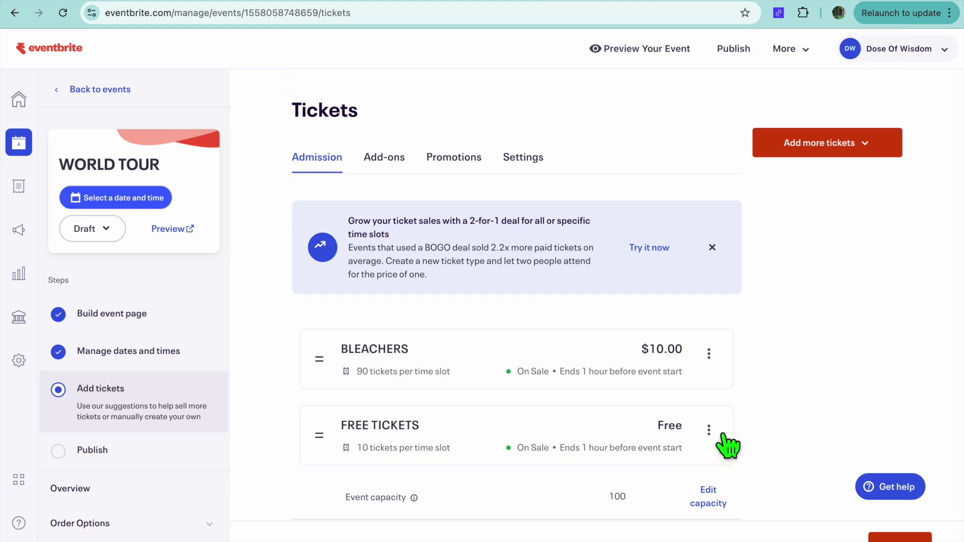
click(903, 533)
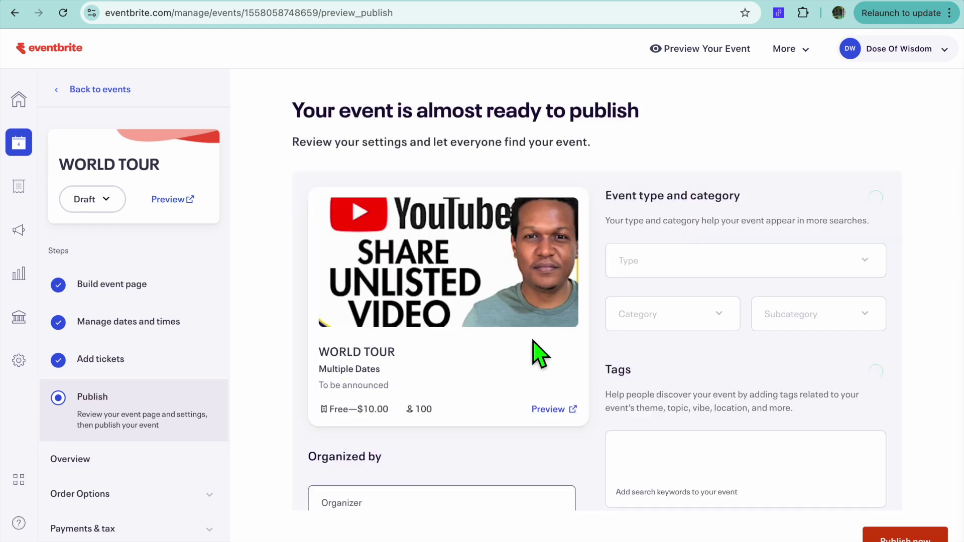
Confirm WORLD TOUR is public with refunds up to 7 days before, handled manually, and publish it now.
scroll(553, 322, down, 5)
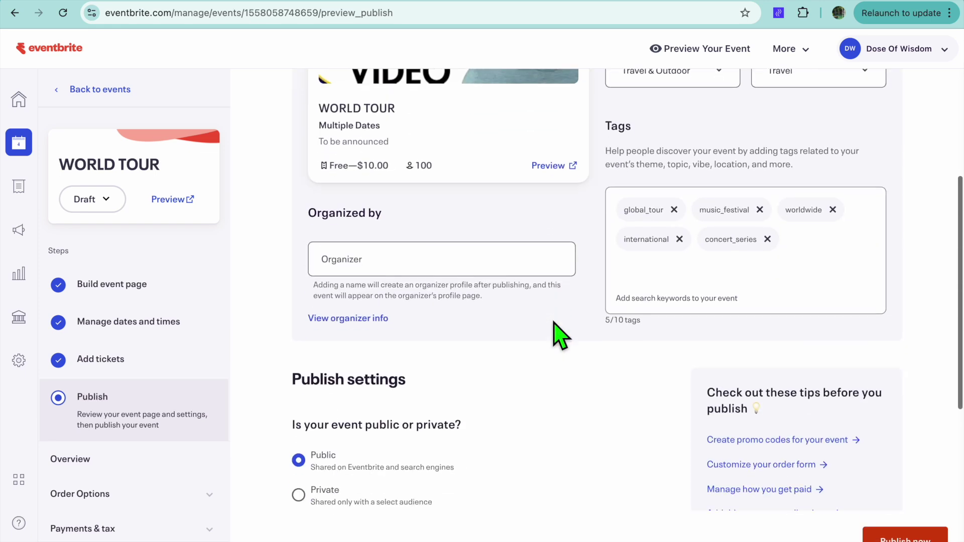
scroll(554, 322, down, 7)
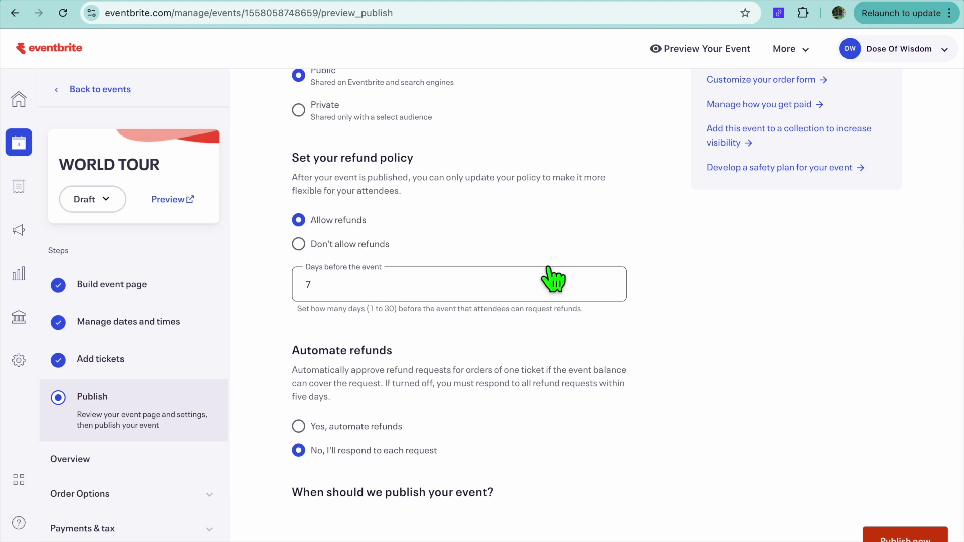
scroll(586, 359, down, 2)
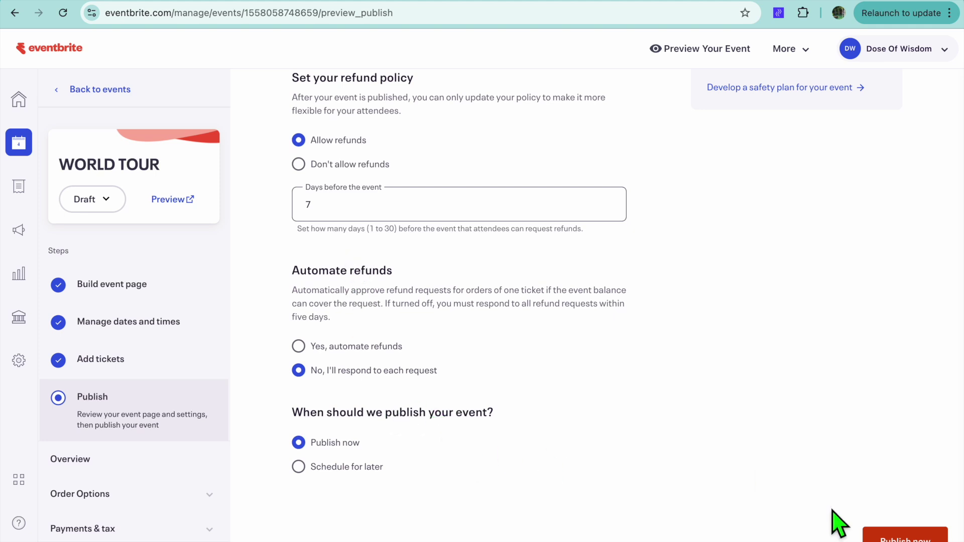
click(906, 539)
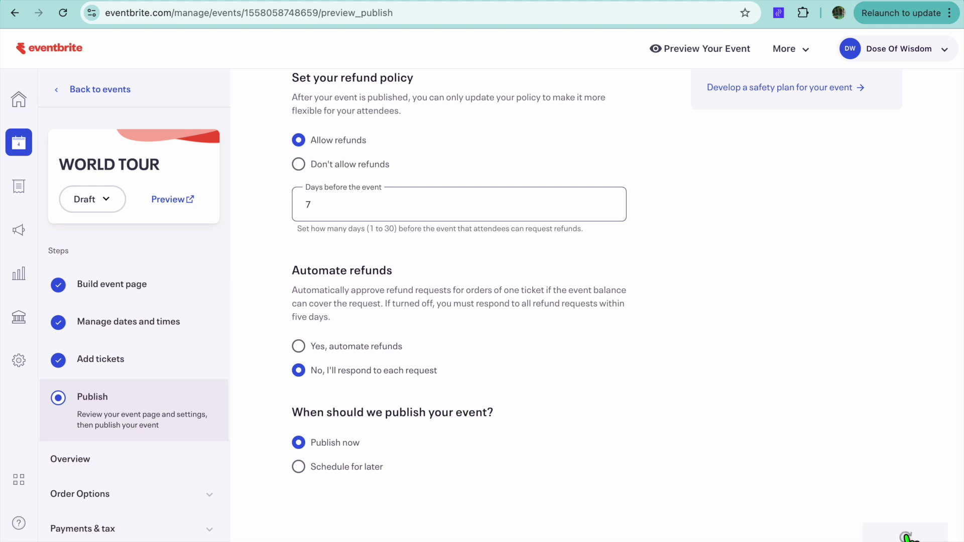